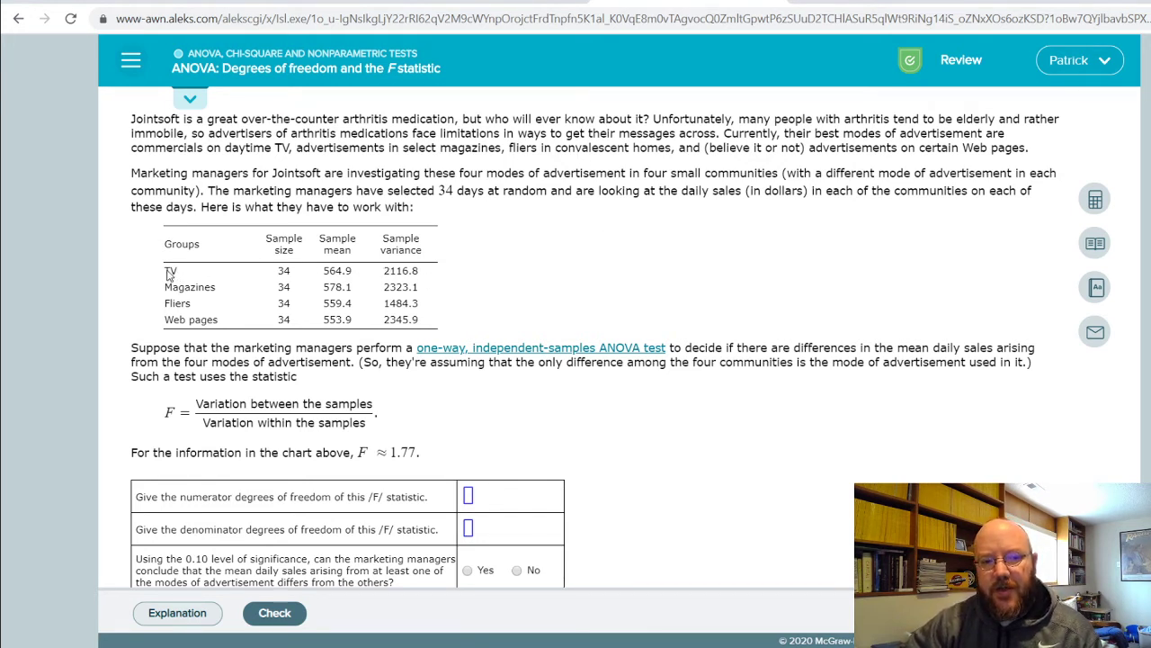
Step: Read the data table, highlighting the TV, Magazines and Web pages groups
{"action": "left_click_drag", "start_coordinate": [168, 275], "coordinate": [231, 291]}
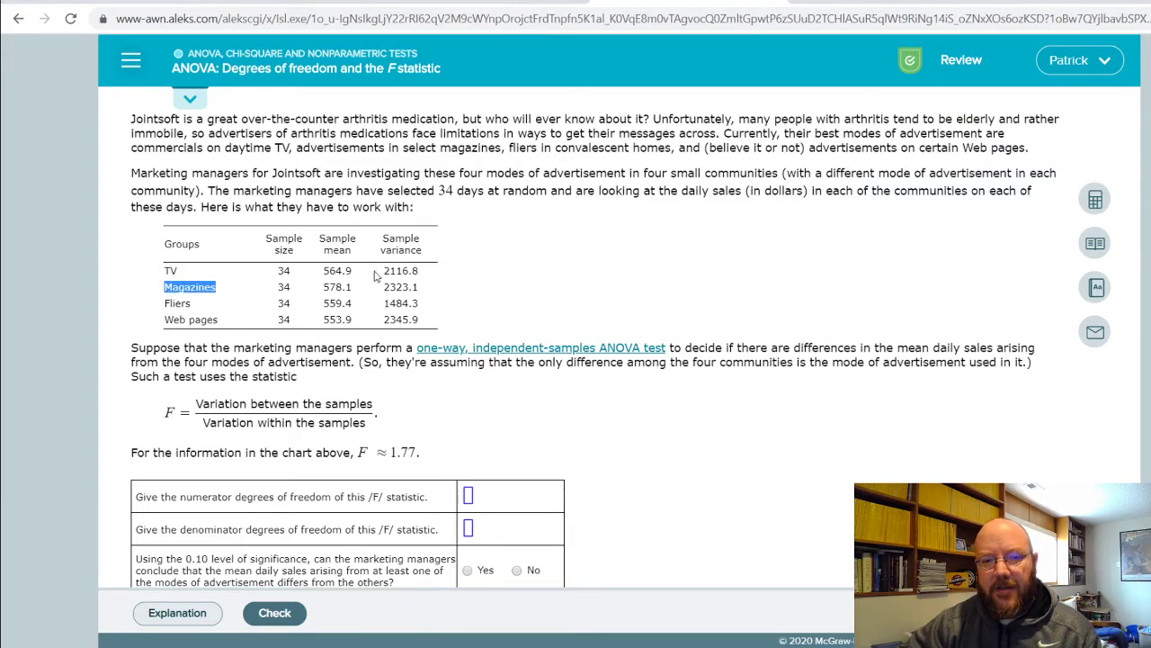
{"action": "mouse_move", "coordinate": [350, 280]}
{"action": "left_mouse_down"}
{"action": "mouse_move", "coordinate": [349, 271]}
{"action": "mouse_move", "coordinate": [372, 291]}
{"action": "left_mouse_up"}
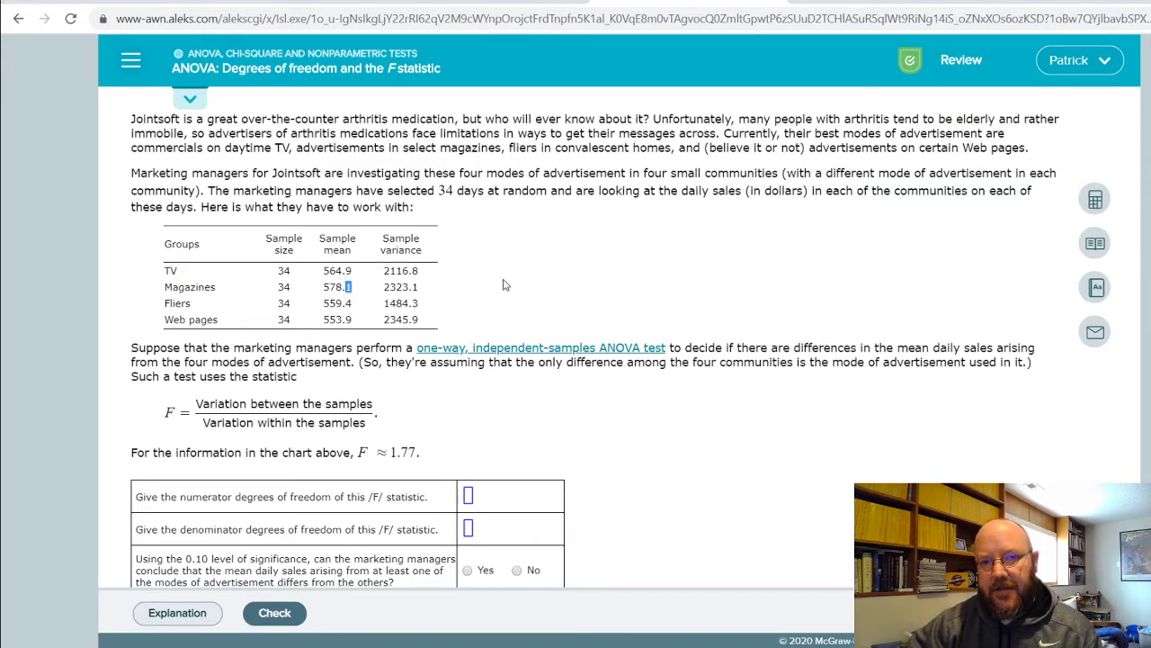
{"action": "left_click", "coordinate": [497, 280]}
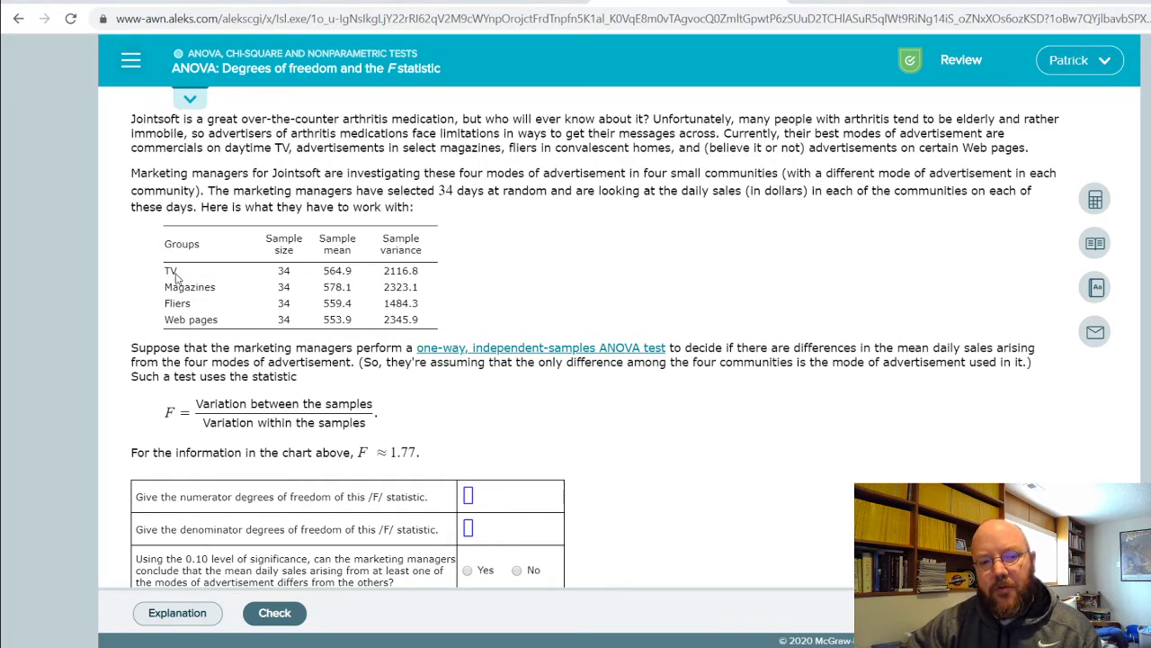
{"action": "left_click_drag", "start_coordinate": [166, 295], "coordinate": [219, 324]}
{"action": "left_click", "coordinate": [186, 317]}
{"action": "left_click", "coordinate": [414, 310]}
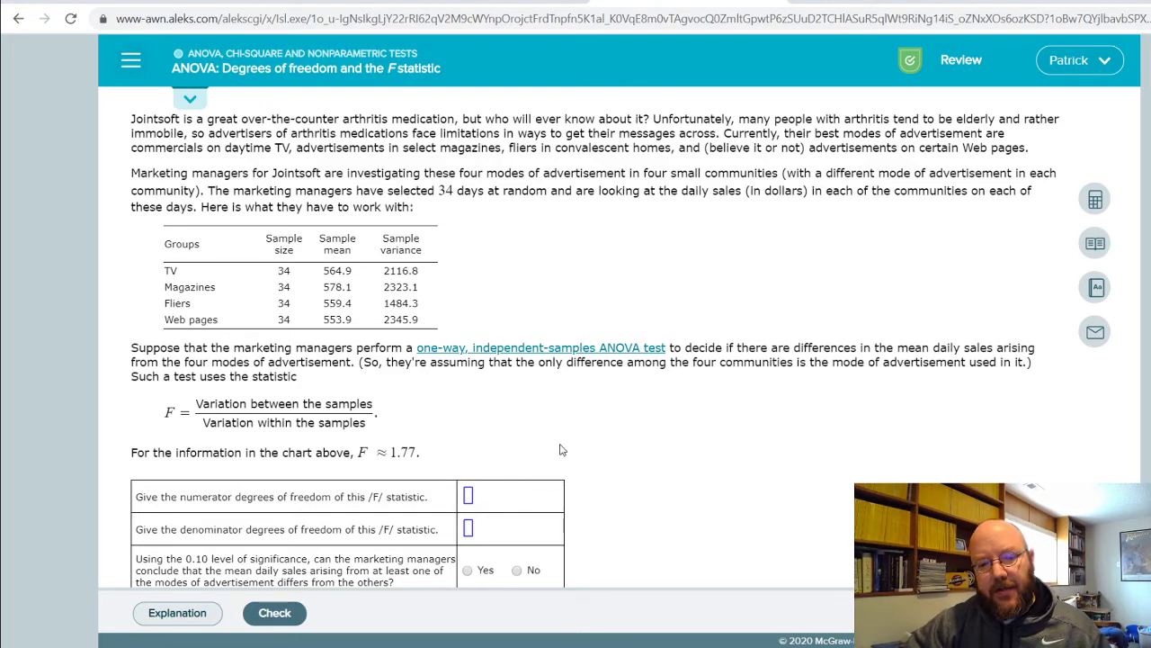
Step: Read the numerator, denominator and significance-level questions below the table
{"action": "left_click_drag", "start_coordinate": [208, 500], "coordinate": [326, 517]}
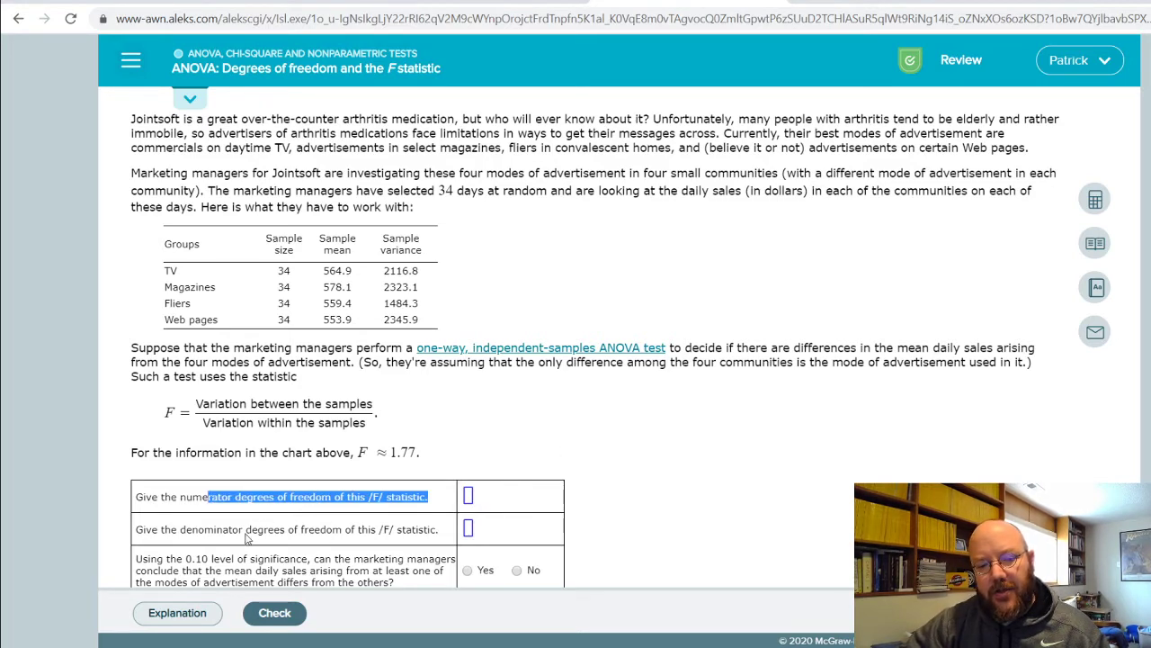
{"action": "left_click_drag", "start_coordinate": [247, 537], "coordinate": [441, 535]}
{"action": "scroll", "coordinate": [659, 464], "scroll_direction": "down", "scroll_amount": 2}
{"action": "left_click", "coordinate": [546, 492]}
{"action": "left_click_drag", "start_coordinate": [213, 480], "coordinate": [364, 508]}
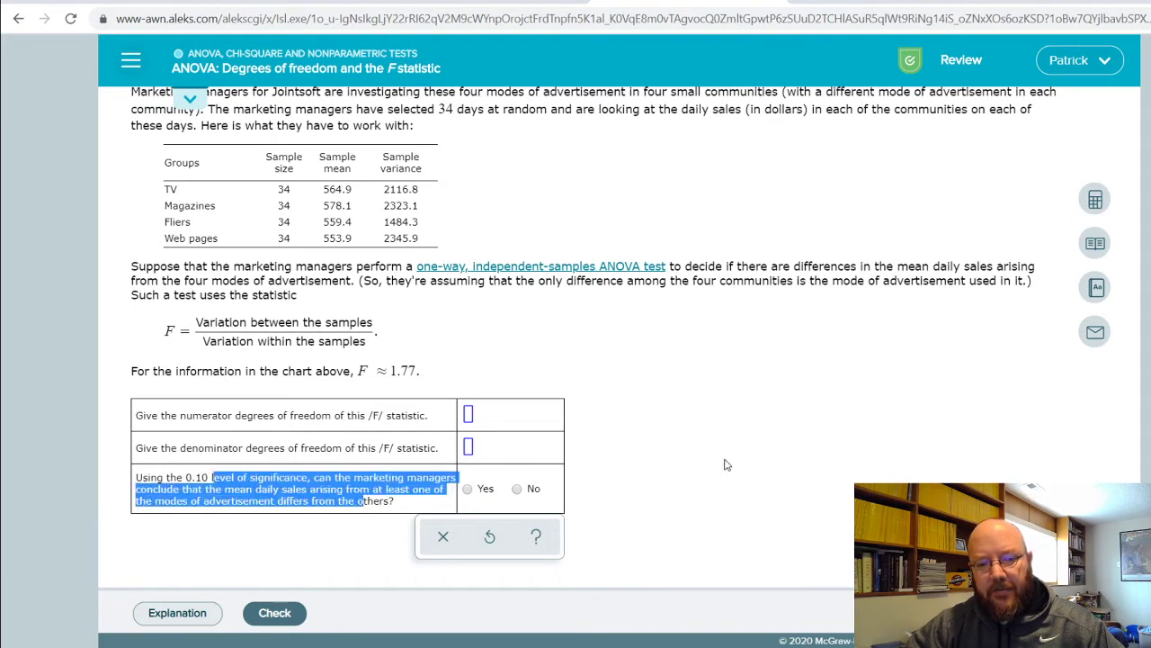
{"action": "left_click", "coordinate": [745, 434]}
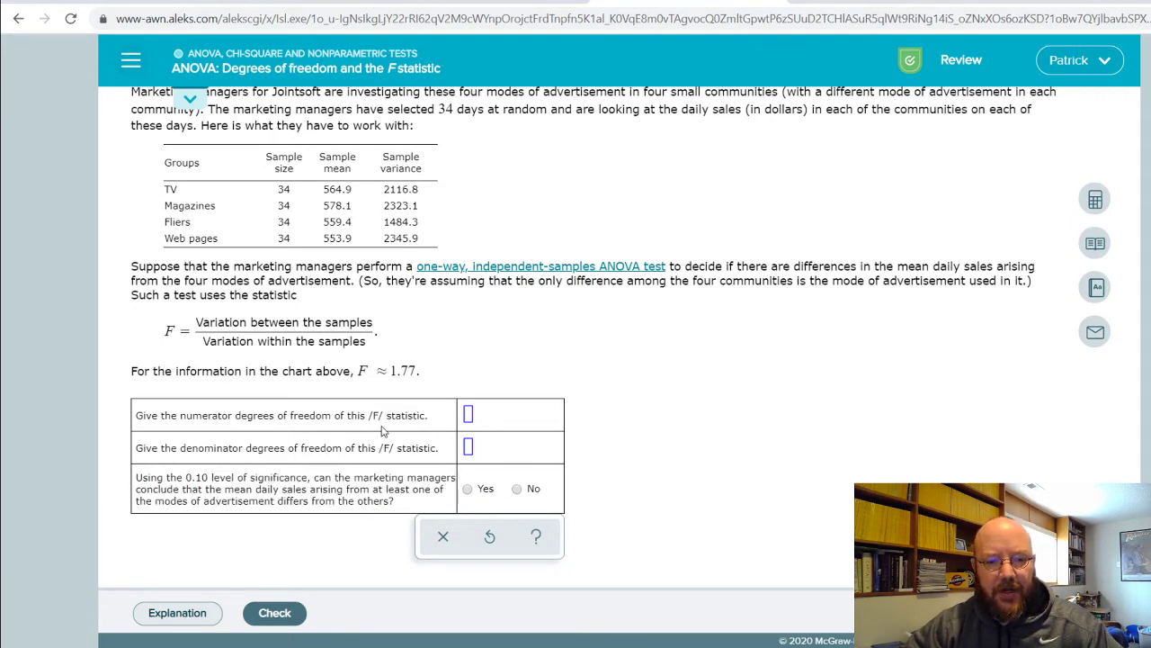
{"action": "scroll", "coordinate": [430, 431], "scroll_direction": "up", "scroll_amount": 2}
{"action": "left_click_drag", "start_coordinate": [194, 500], "coordinate": [435, 505]}
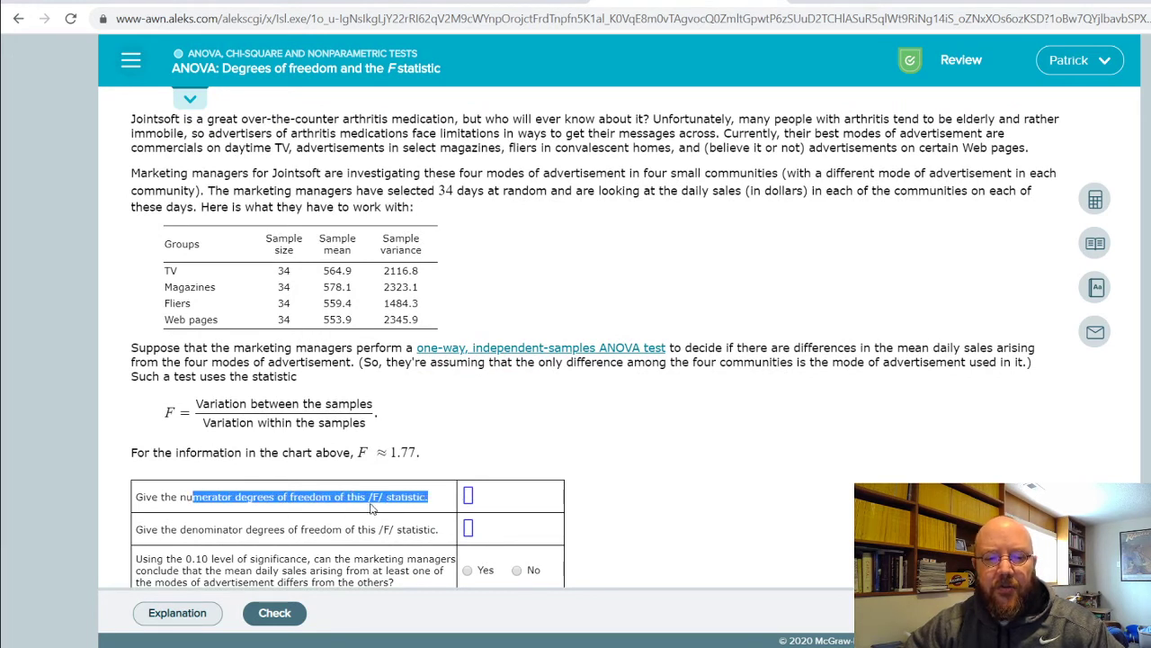
{"action": "left_click_drag", "start_coordinate": [365, 502], "coordinate": [426, 511]}
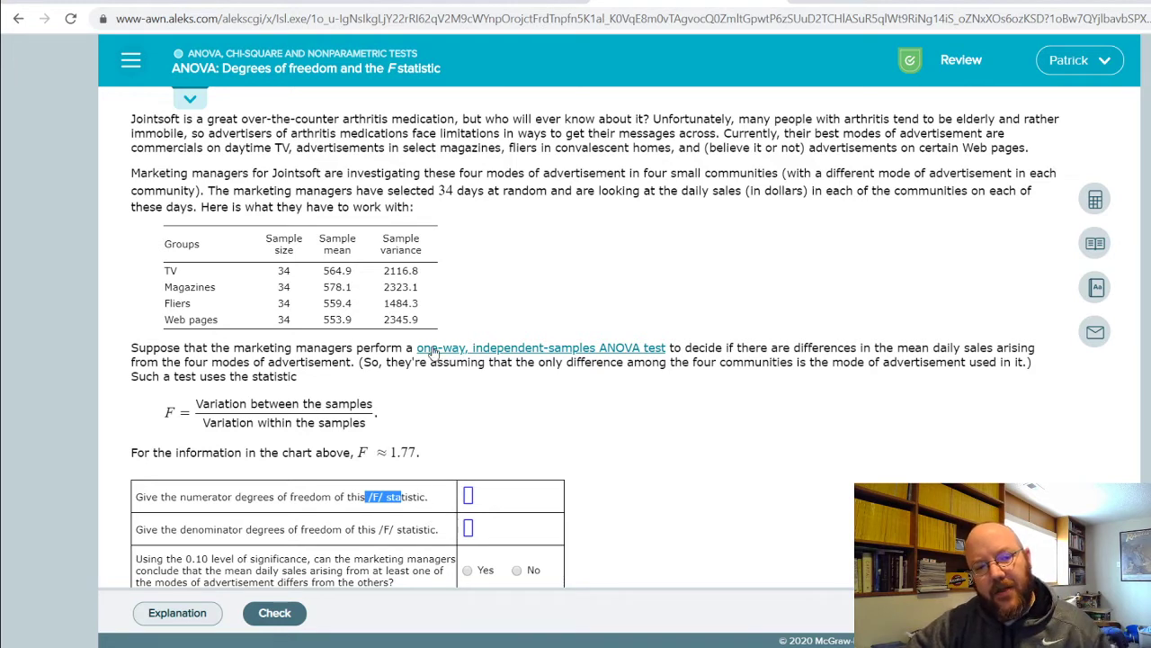
{"action": "left_click_drag", "start_coordinate": [165, 273], "coordinate": [220, 324]}
{"action": "left_click", "coordinate": [174, 307]}
{"action": "scroll", "coordinate": [573, 360], "scroll_direction": "down", "scroll_amount": 2}
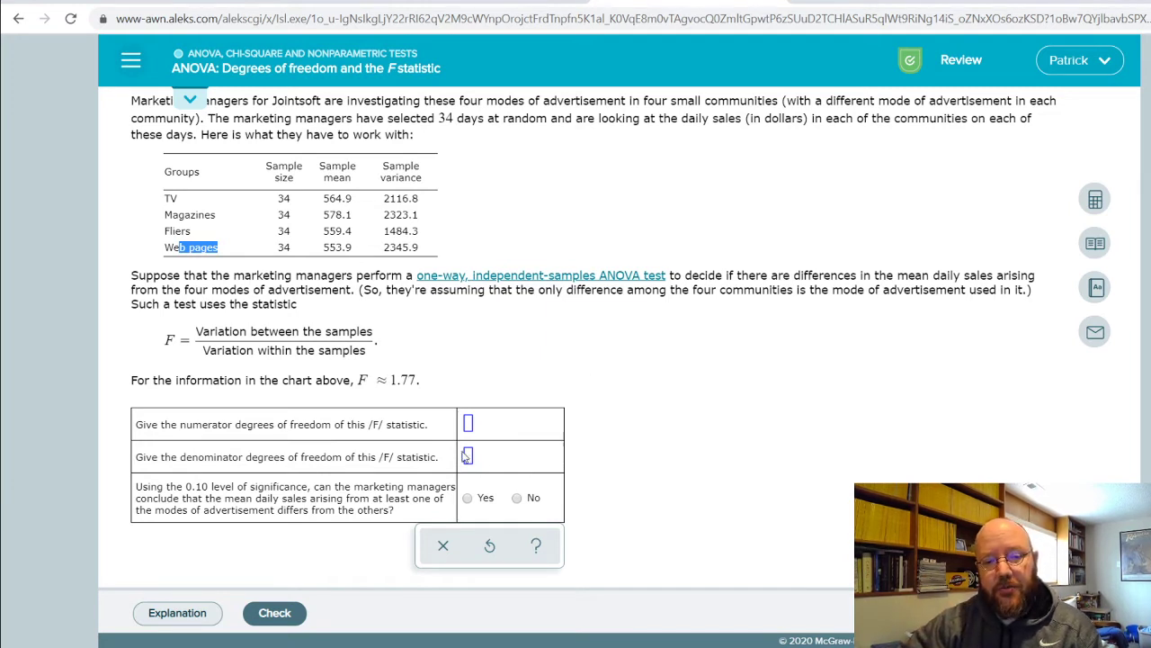
Step: Enter 3 as the numerator degrees of freedom, then move to the denominator box
{"action": "left_click", "coordinate": [486, 420]}
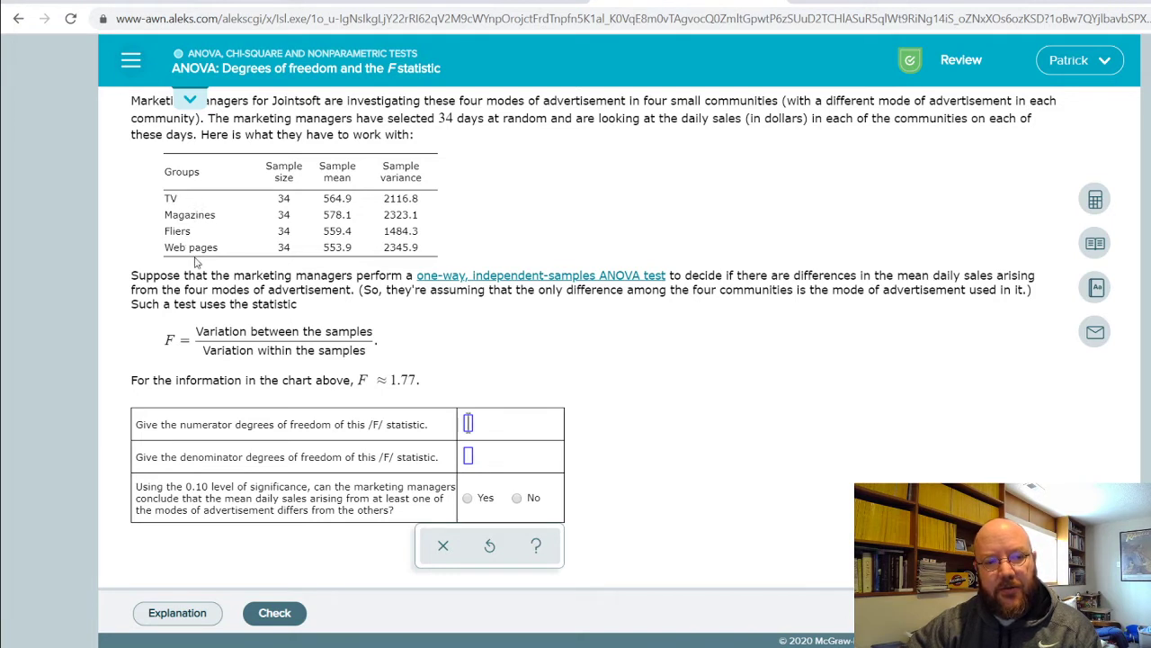
{"action": "type", "text": "3"}
{"action": "left_click", "coordinate": [462, 461]}
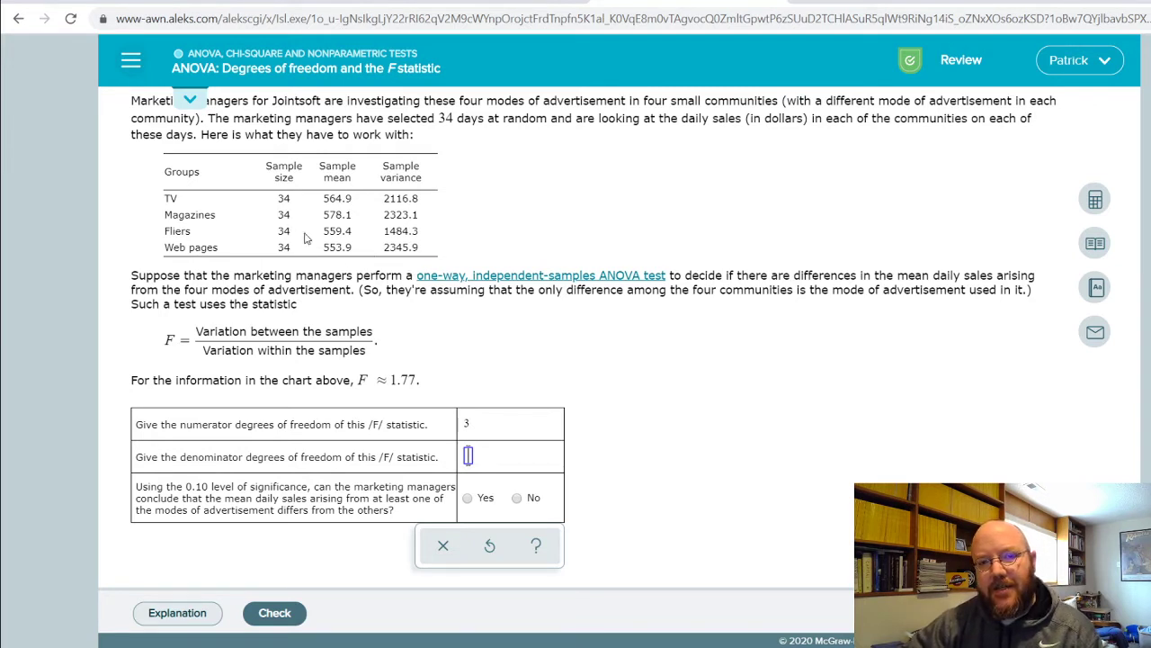
Step: Check that the TV, Magazines, Fliers and Web pages samples each have size 34
{"action": "double_click", "coordinate": [284, 199]}
{"action": "double_click", "coordinate": [284, 215]}
{"action": "double_click", "coordinate": [283, 231]}
{"action": "double_click", "coordinate": [286, 248]}
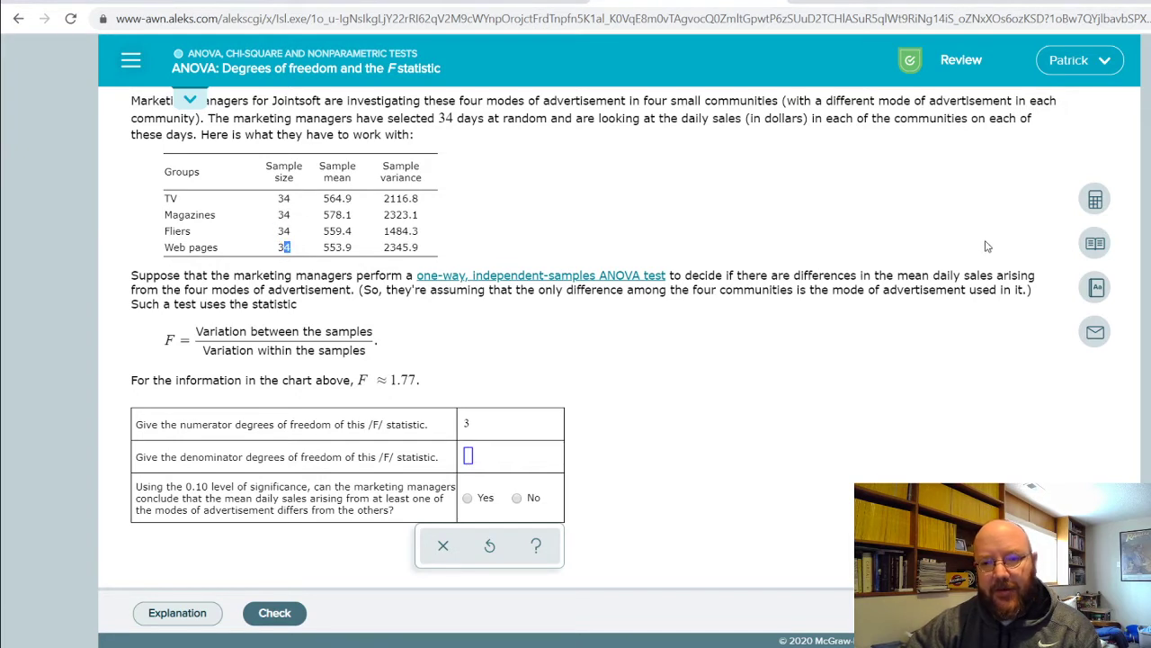
Step: Compute the total sample size 34 × 4 = 136 on the built-in calculator
{"action": "left_click", "coordinate": [1095, 199]}
{"action": "left_click_drag", "start_coordinate": [957, 197], "coordinate": [793, 173]}
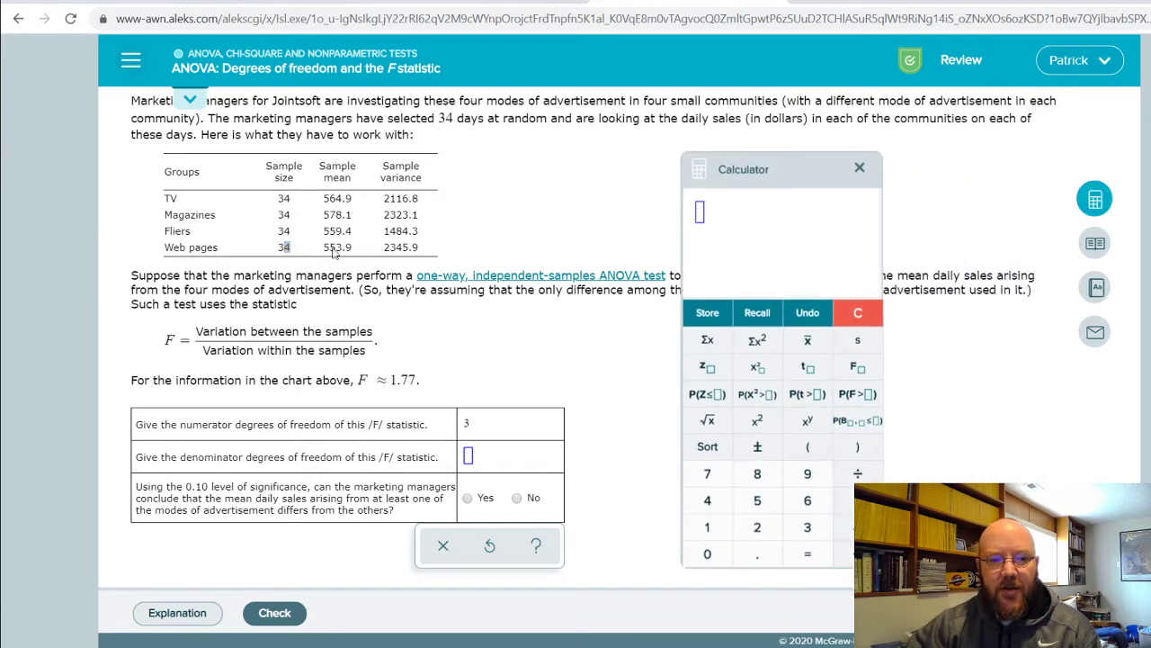
{"action": "left_click", "coordinate": [797, 528]}
{"action": "left_click", "coordinate": [707, 500]}
{"action": "left_click", "coordinate": [846, 500]}
{"action": "left_click", "coordinate": [708, 500]}
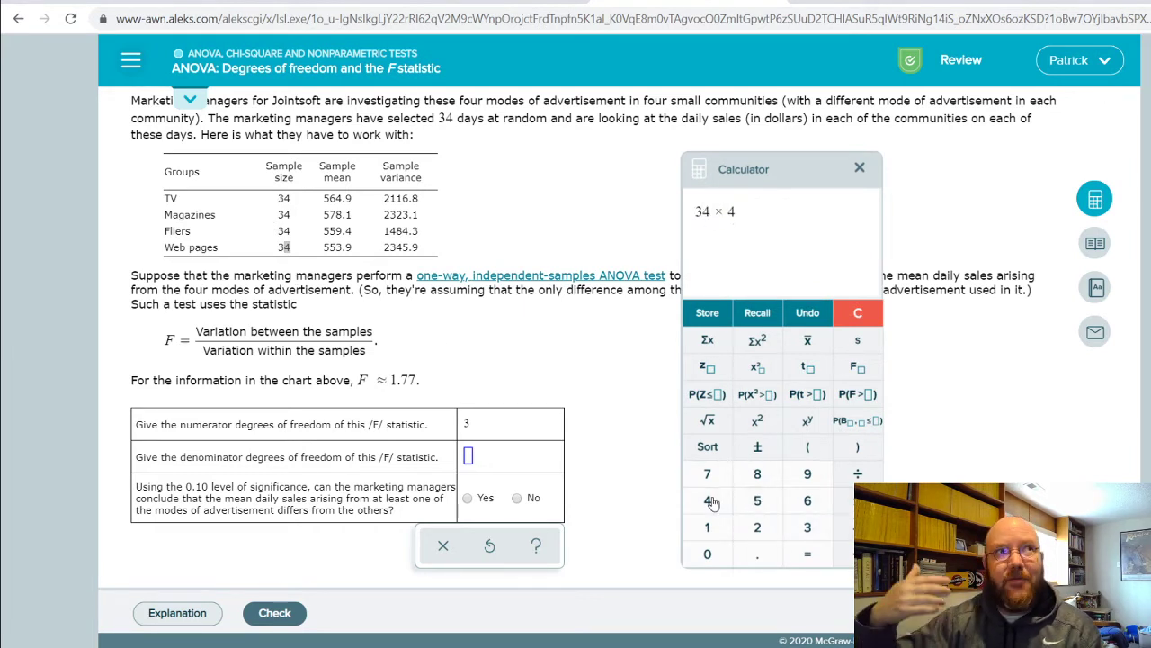
{"action": "left_click", "coordinate": [817, 551]}
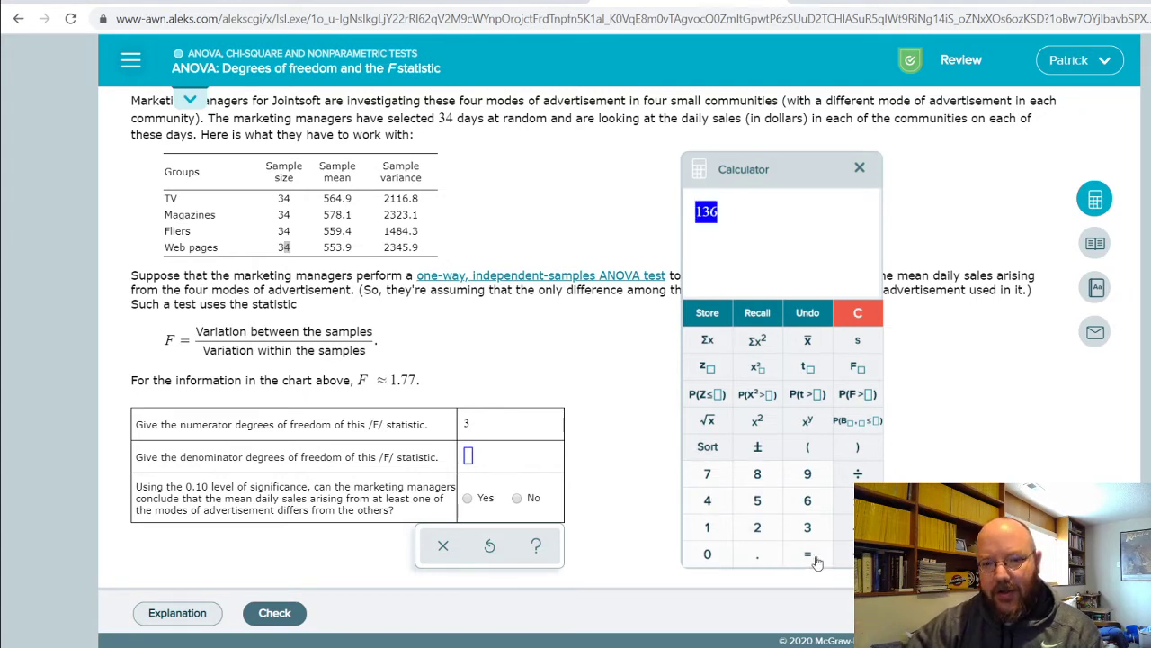
Step: Subtract 4 to get 132, enter it as the denominator degrees of freedom, and close the calculator
{"action": "left_click", "coordinate": [716, 238]}
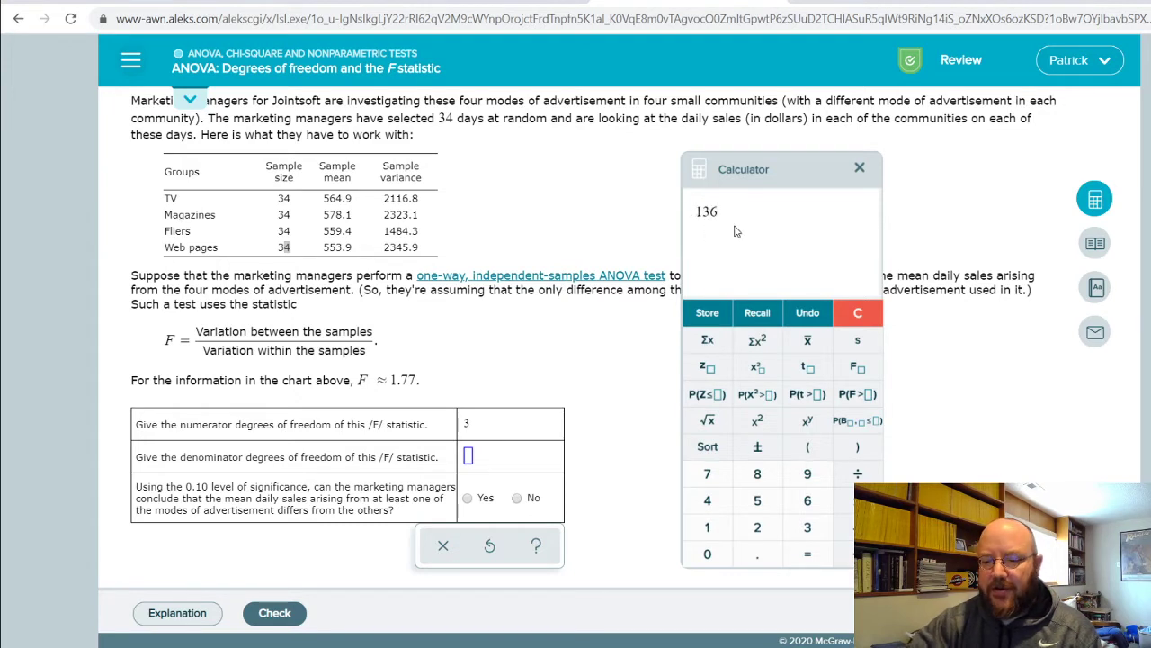
{"action": "type", "text": "-"}
{"action": "type", "text": "4"}
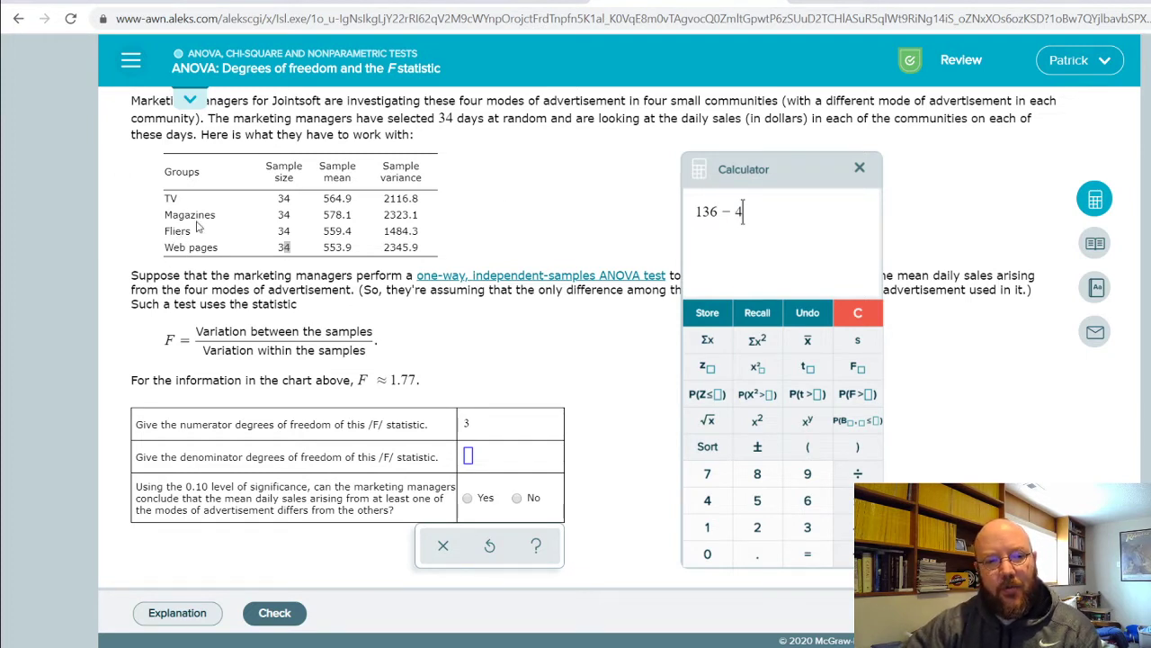
{"action": "key", "text": "Return"}
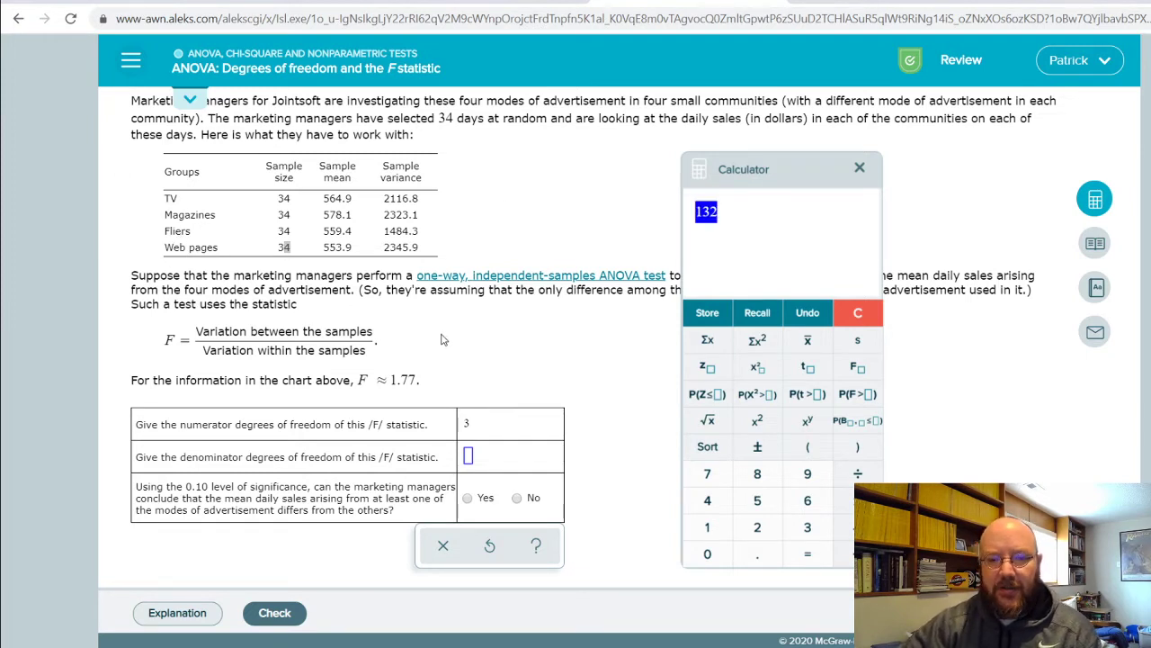
{"action": "type", "text": "132"}
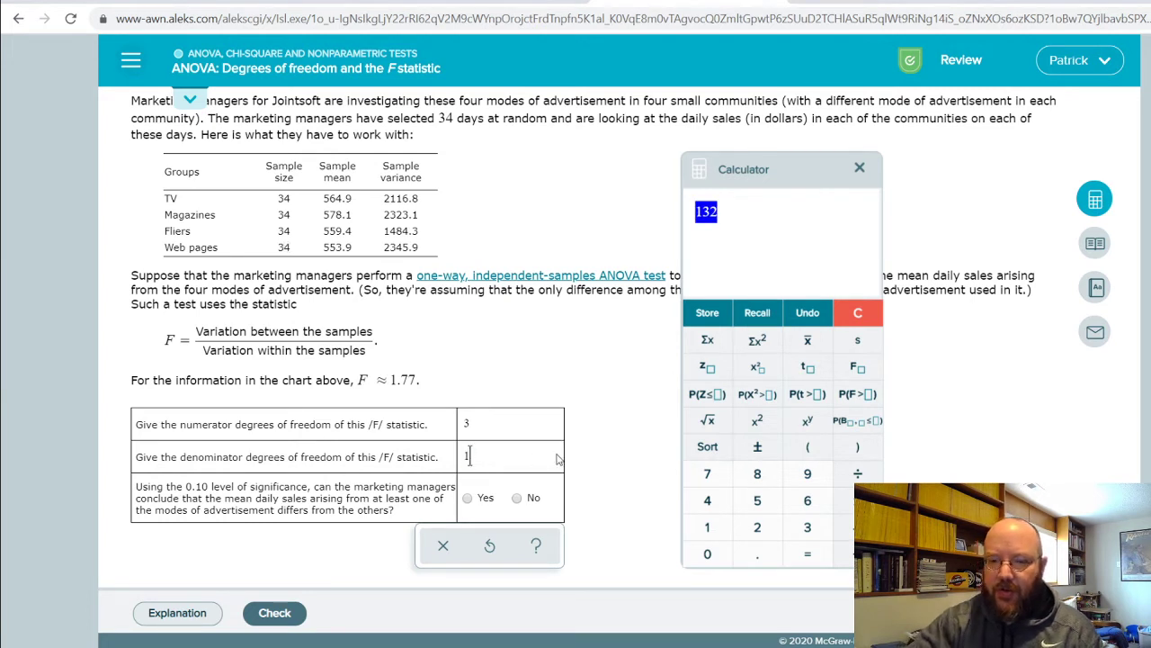
{"action": "left_click", "coordinate": [871, 314]}
{"action": "left_click", "coordinate": [860, 169]}
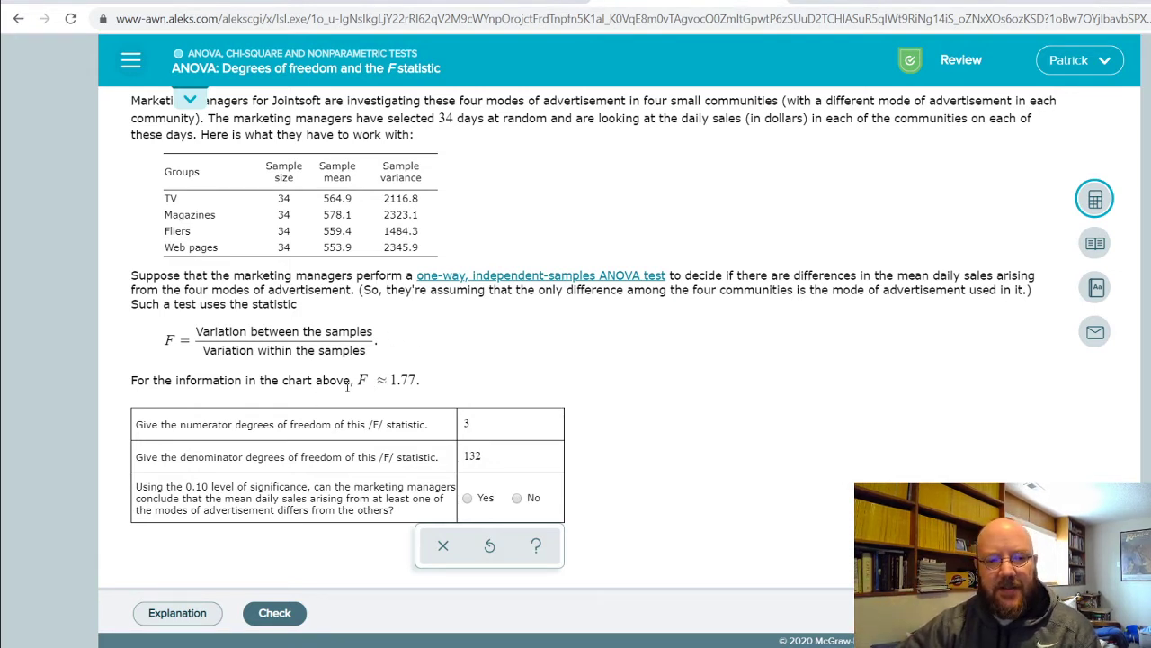
Step: Start a P(F > □) calculation with F = 1.77 in the calculator
{"action": "left_click_drag", "start_coordinate": [142, 381], "coordinate": [394, 389]}
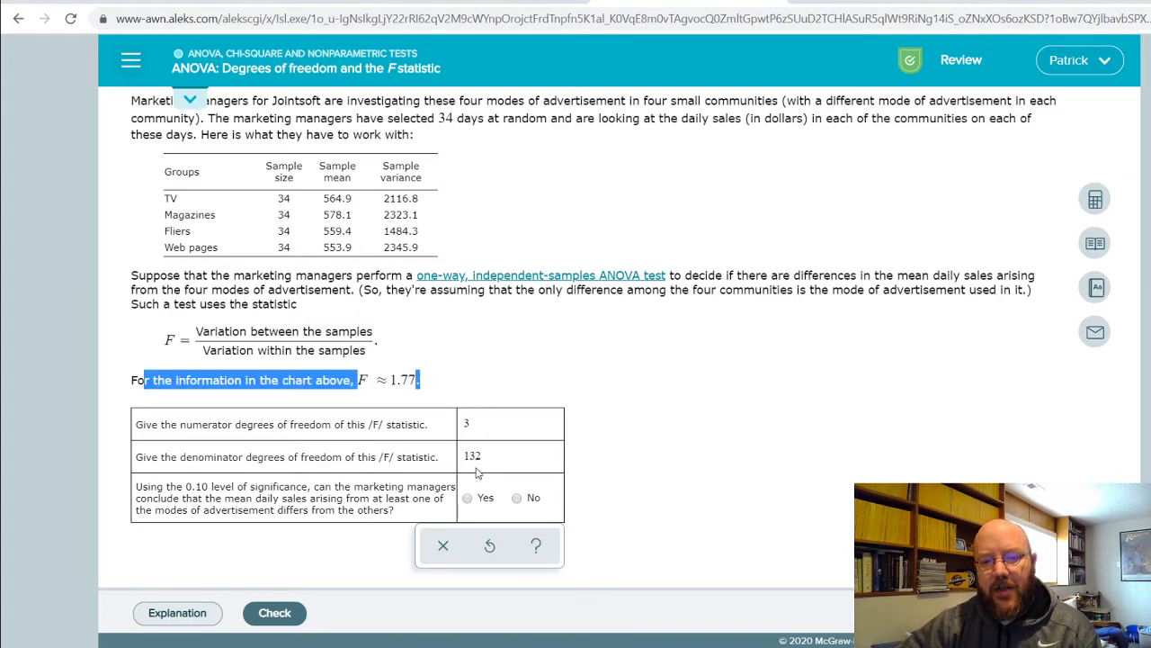
{"action": "left_click", "coordinate": [1095, 199]}
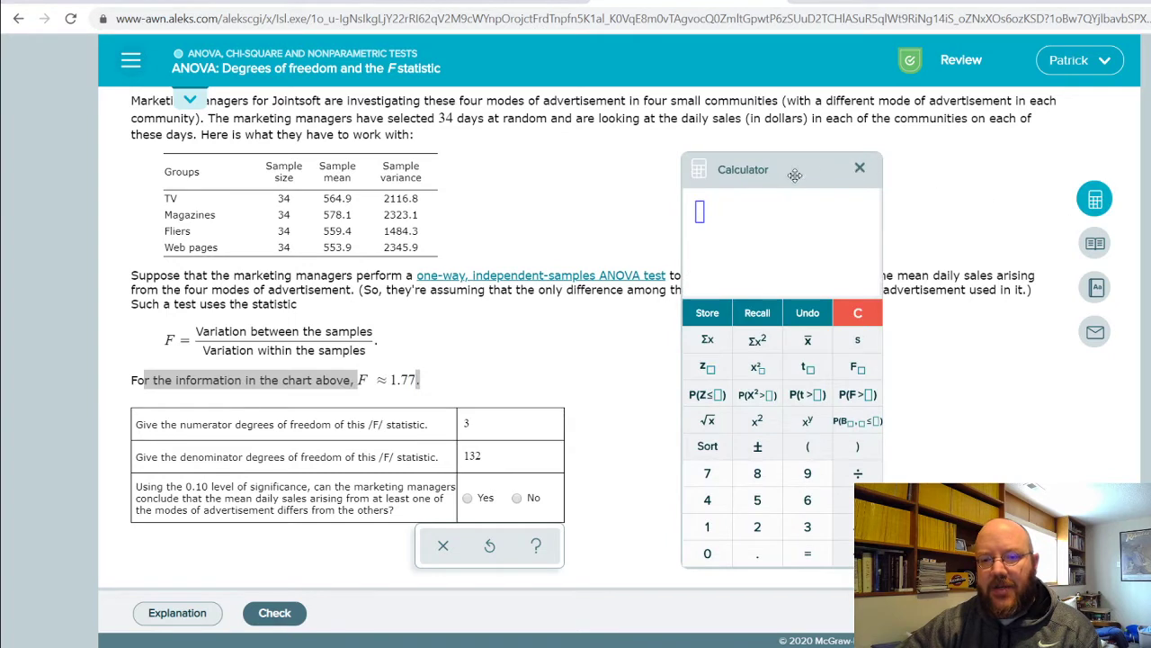
{"action": "left_click_drag", "start_coordinate": [794, 176], "coordinate": [717, 148]}
{"action": "left_click", "coordinate": [781, 368]}
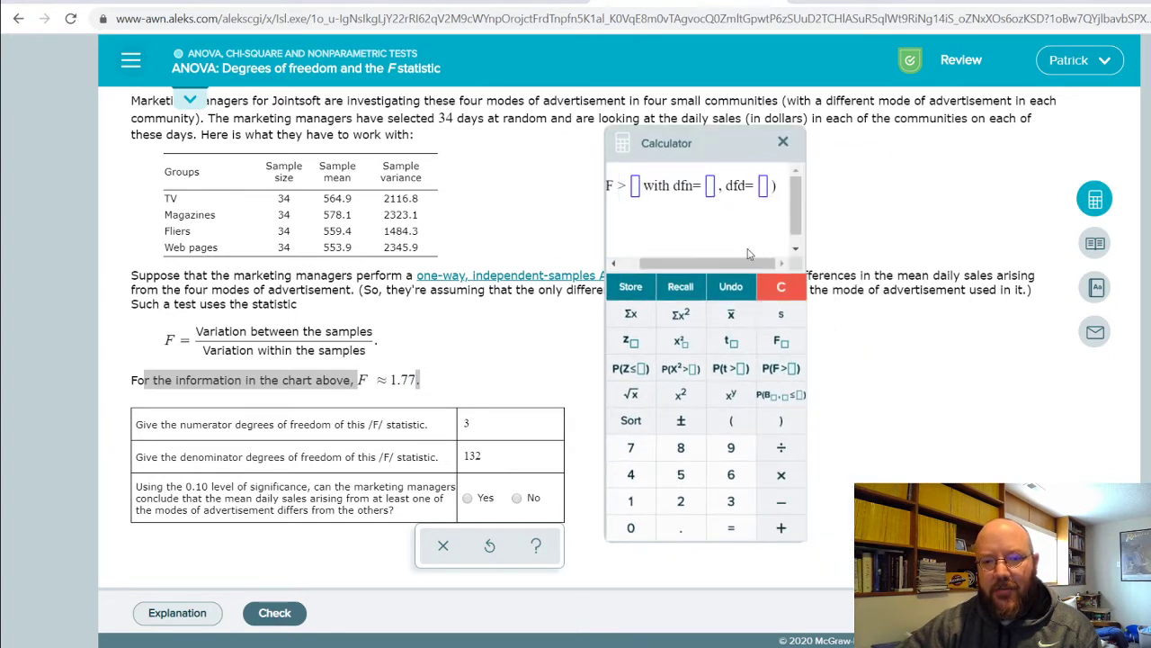
{"action": "left_click_drag", "start_coordinate": [730, 264], "coordinate": [690, 266]}
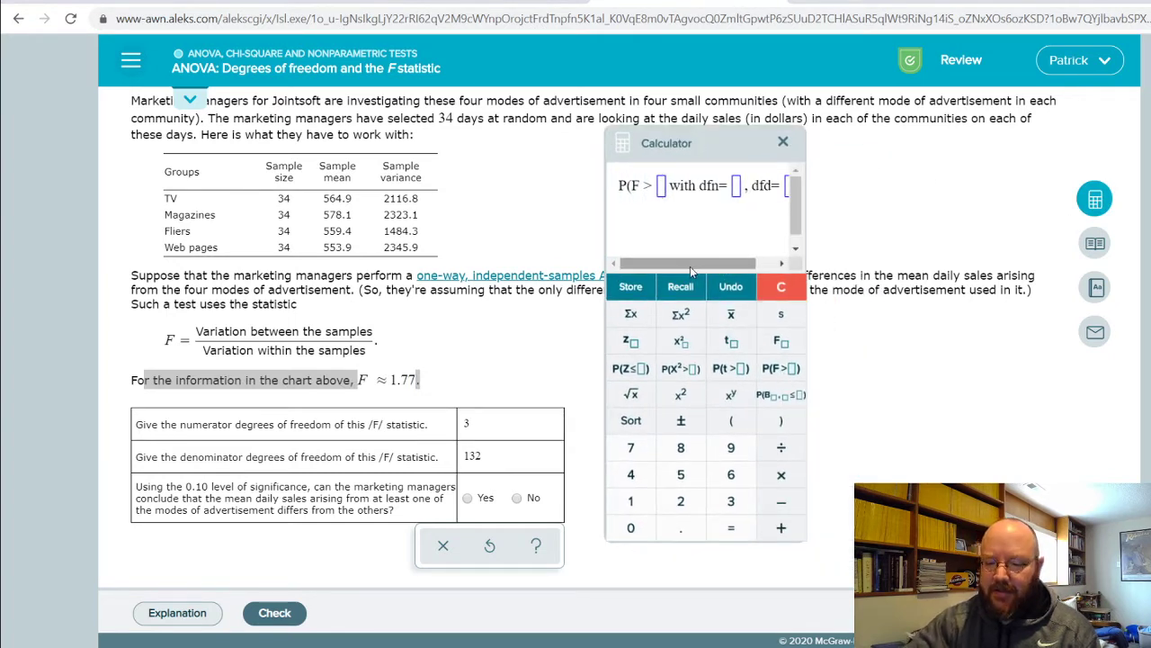
{"action": "type", "text": "1.77"}
Step: Enter dfn 3 and dfd 132 and evaluate, giving p = 0.1560056146
{"action": "key", "text": "Tab"}
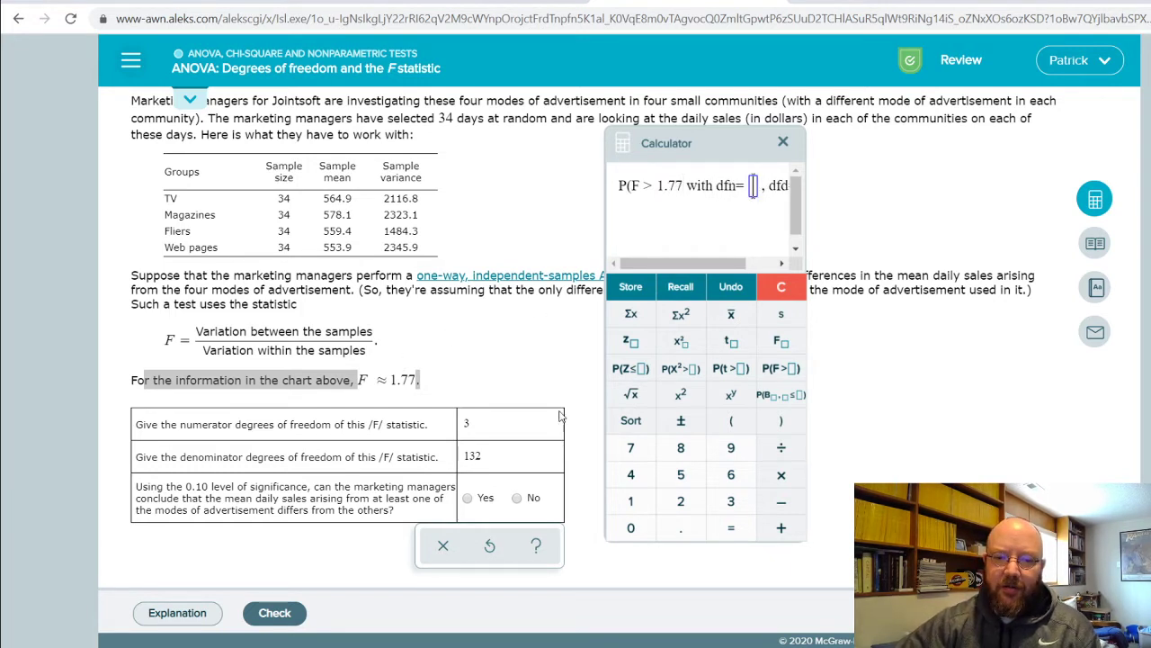
{"action": "type", "text": "3"}
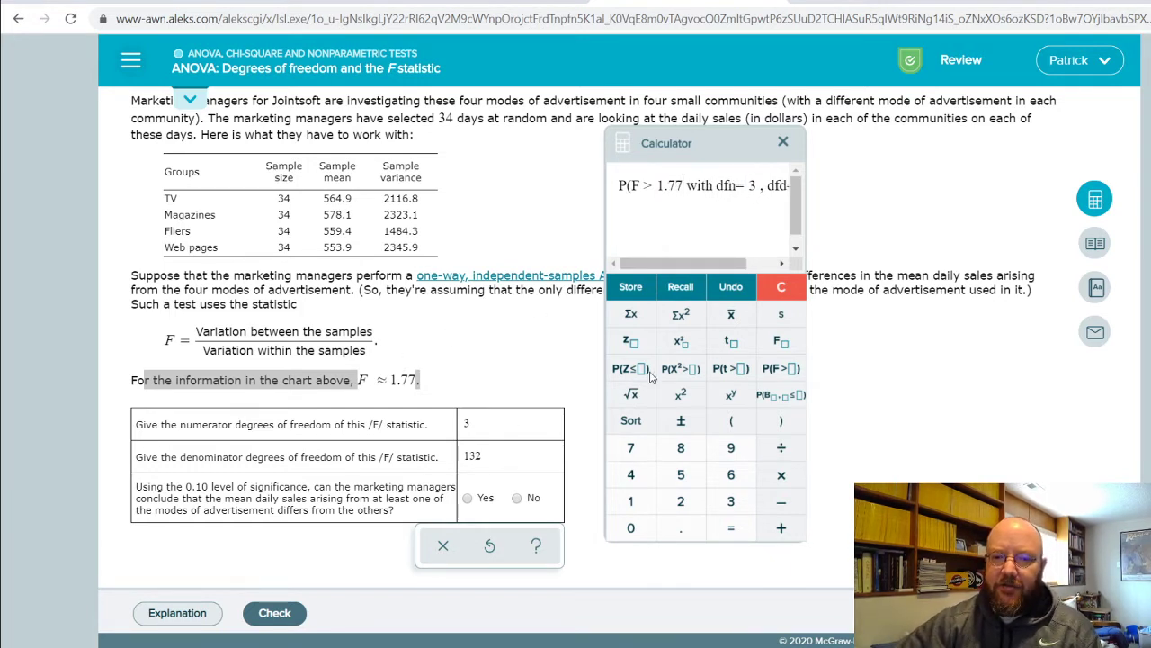
{"action": "left_click_drag", "start_coordinate": [683, 262], "coordinate": [713, 262]}
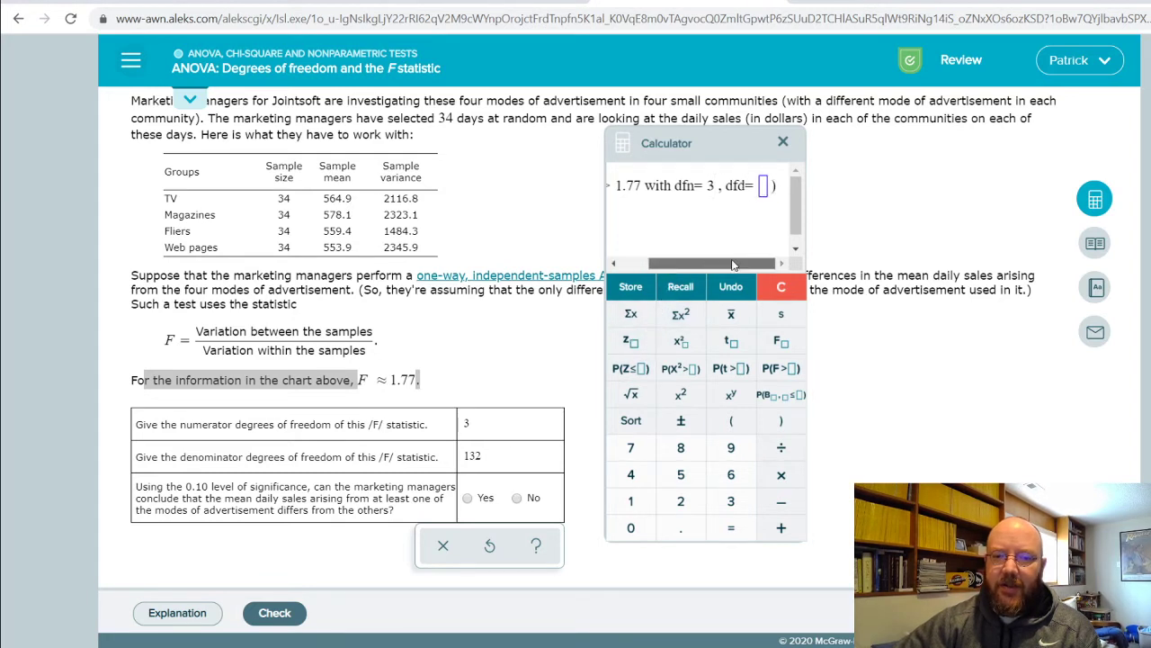
{"action": "left_click", "coordinate": [764, 186]}
{"action": "type", "text": "132"}
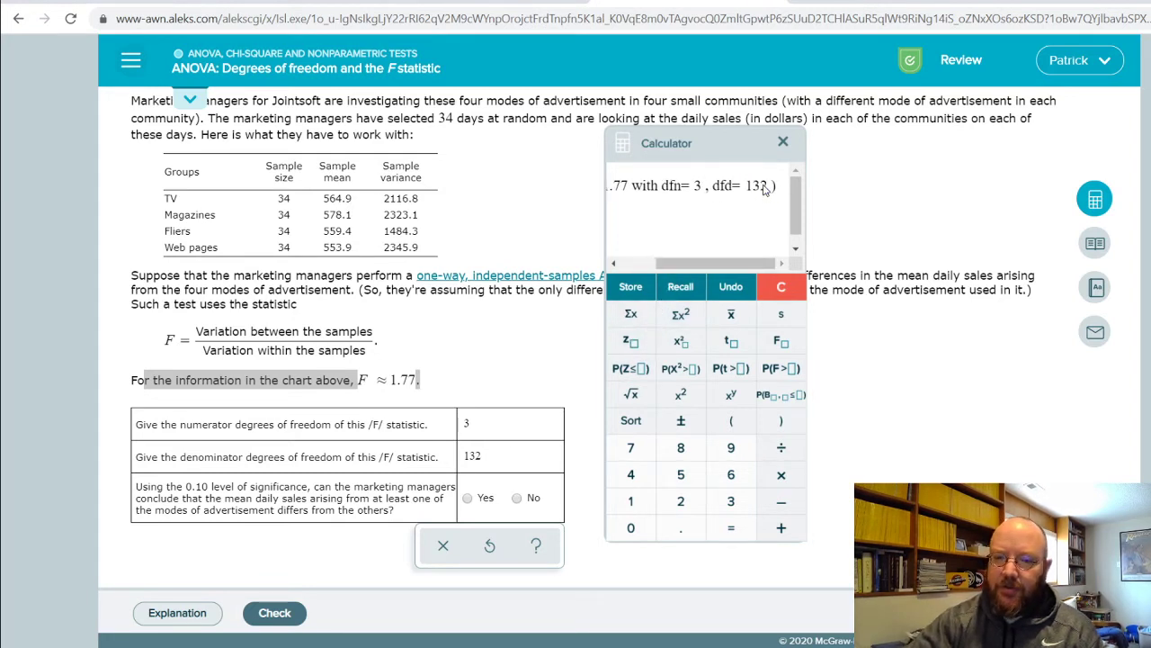
{"action": "left_click_drag", "start_coordinate": [782, 262], "coordinate": [693, 266]}
{"action": "key", "text": "Return"}
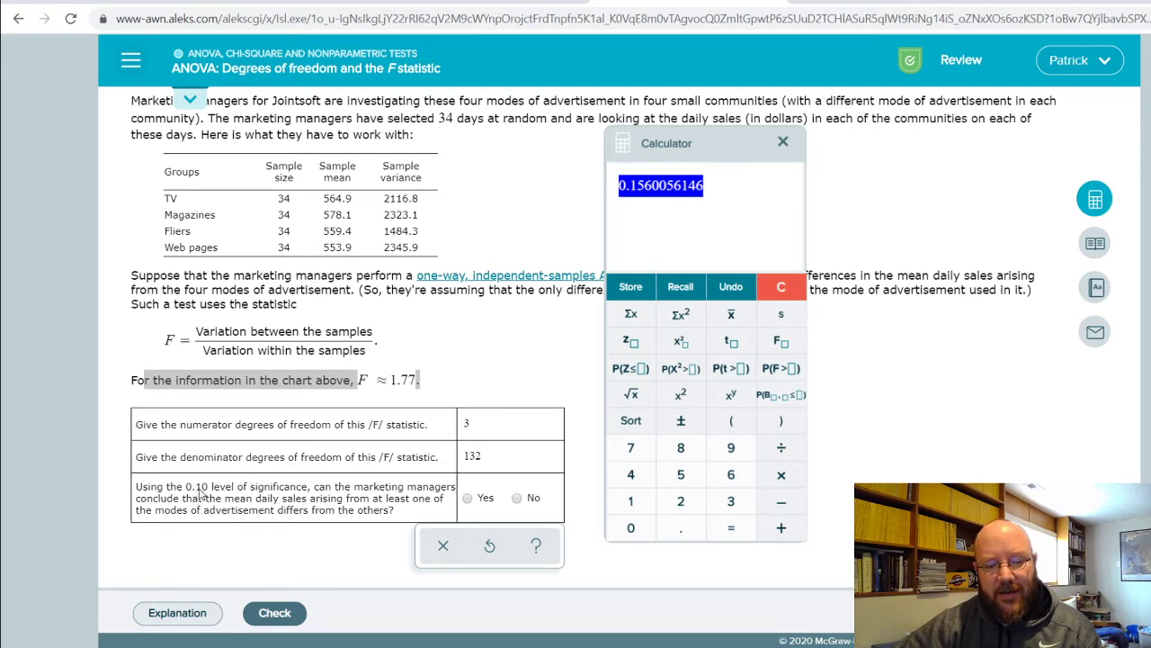
Step: Answer No to the significance question, close the calculator, and check the answers as Correct
{"action": "left_click", "coordinate": [517, 499]}
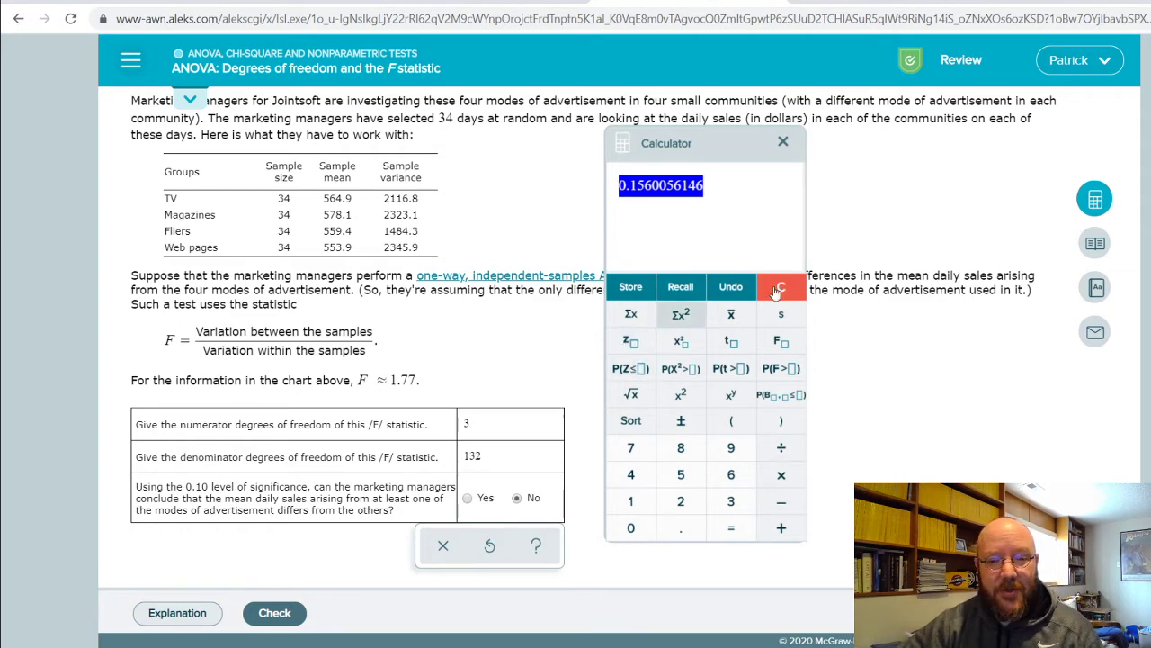
{"action": "left_click", "coordinate": [783, 141]}
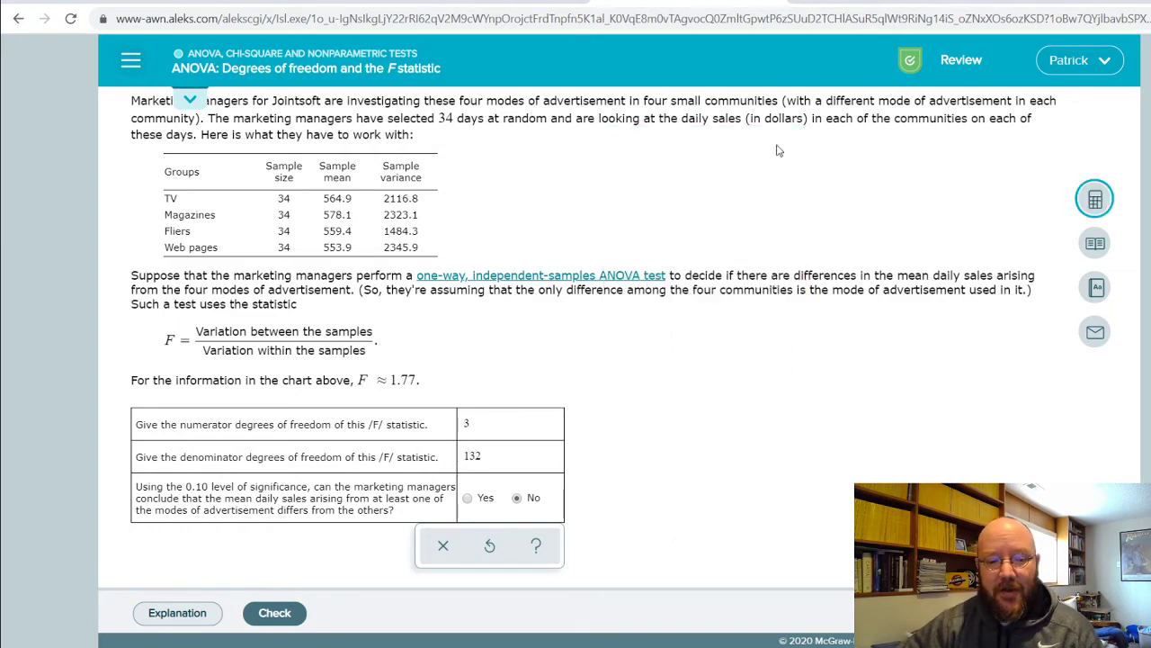
{"action": "left_click", "coordinate": [274, 613]}
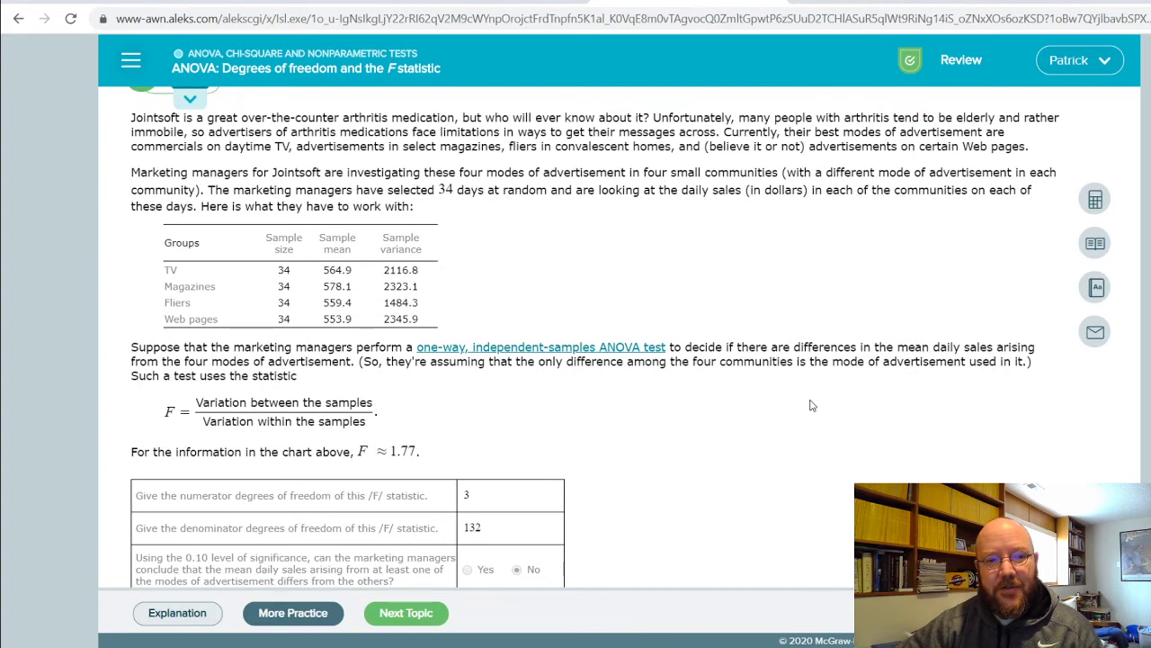
{"action": "scroll", "coordinate": [782, 403], "scroll_direction": "up", "scroll_amount": 1}
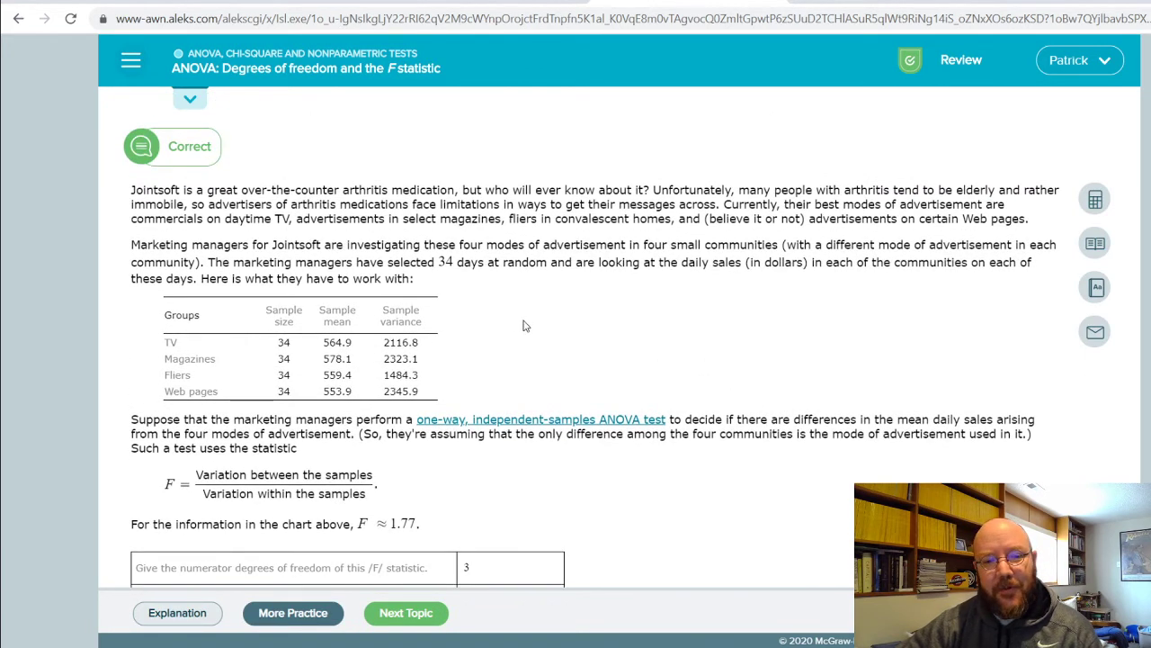
{"action": "scroll", "coordinate": [896, 384], "scroll_direction": "down", "scroll_amount": 1}
{"action": "scroll", "coordinate": [896, 384], "scroll_direction": "down", "scroll_amount": 2}
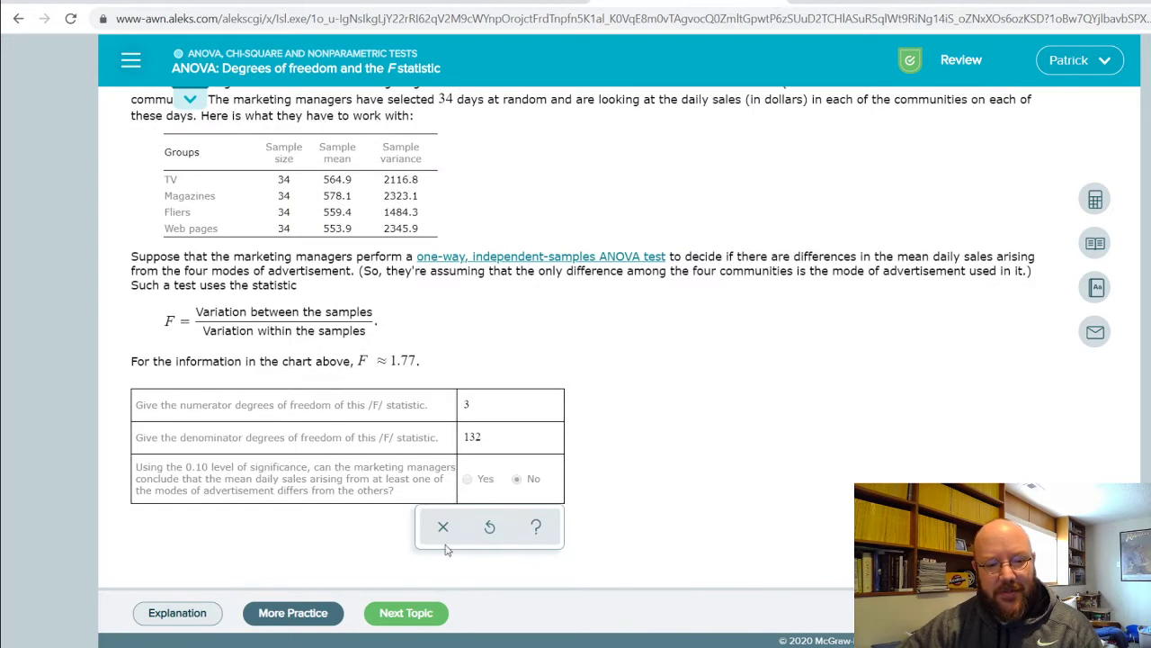
Step: Load the next practice problem and read its p-value and significance questions
{"action": "left_click", "coordinate": [283, 613]}
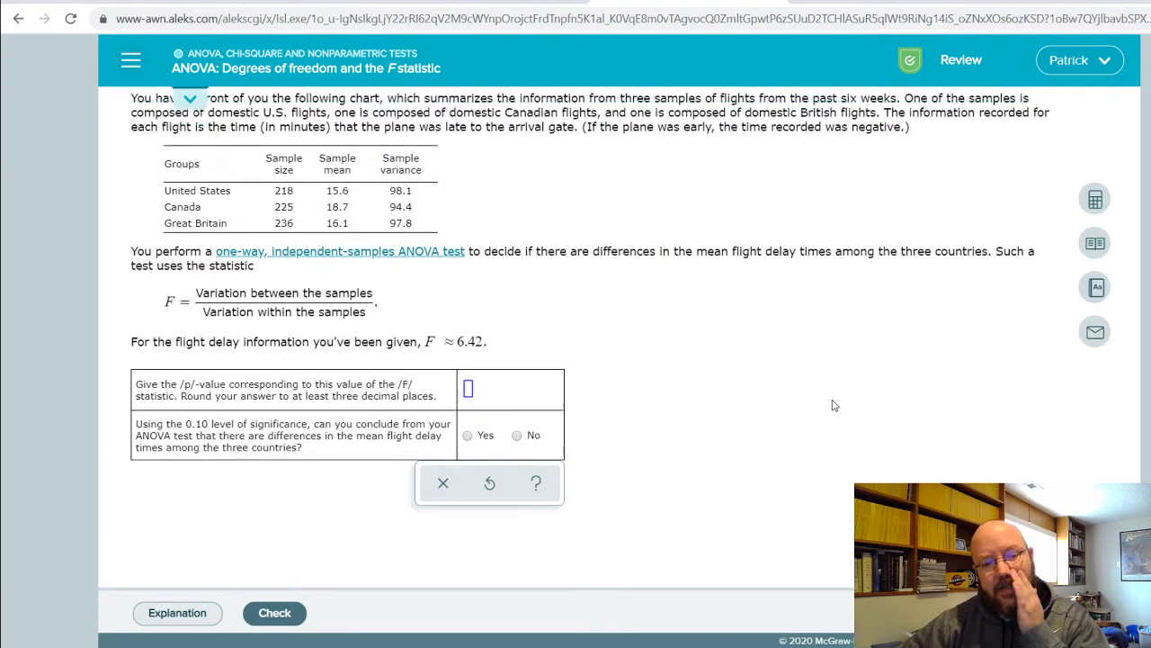
{"action": "scroll", "coordinate": [834, 406], "scroll_direction": "up", "scroll_amount": 1}
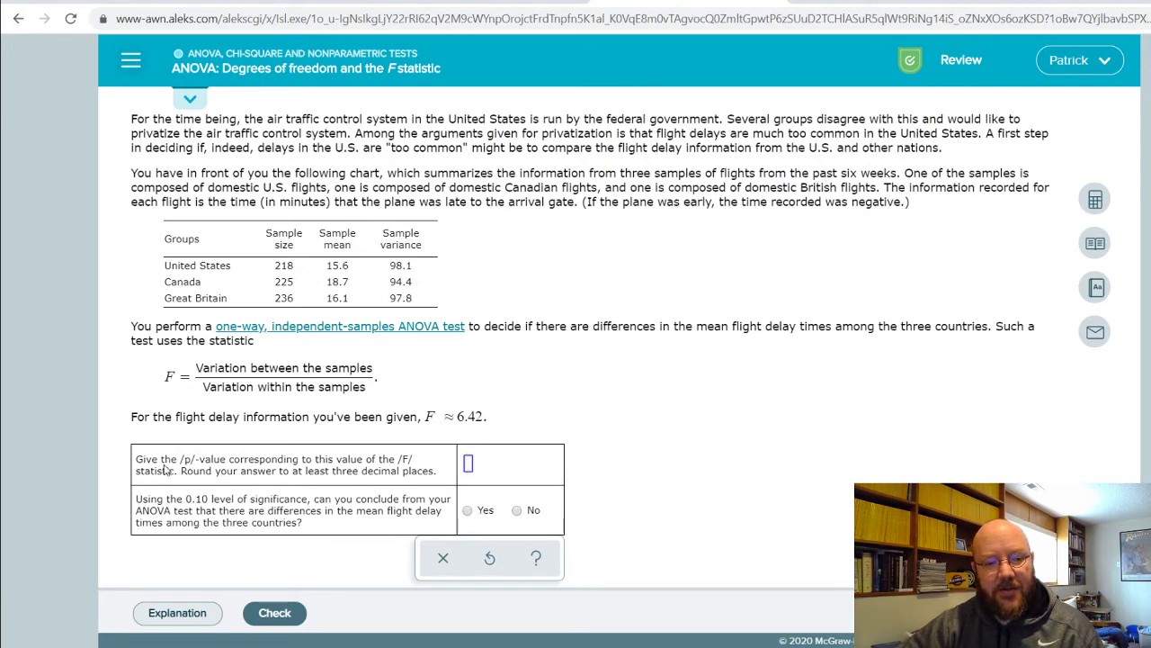
{"action": "left_click_drag", "start_coordinate": [159, 460], "coordinate": [329, 471]}
{"action": "left_click_drag", "start_coordinate": [187, 501], "coordinate": [317, 524]}
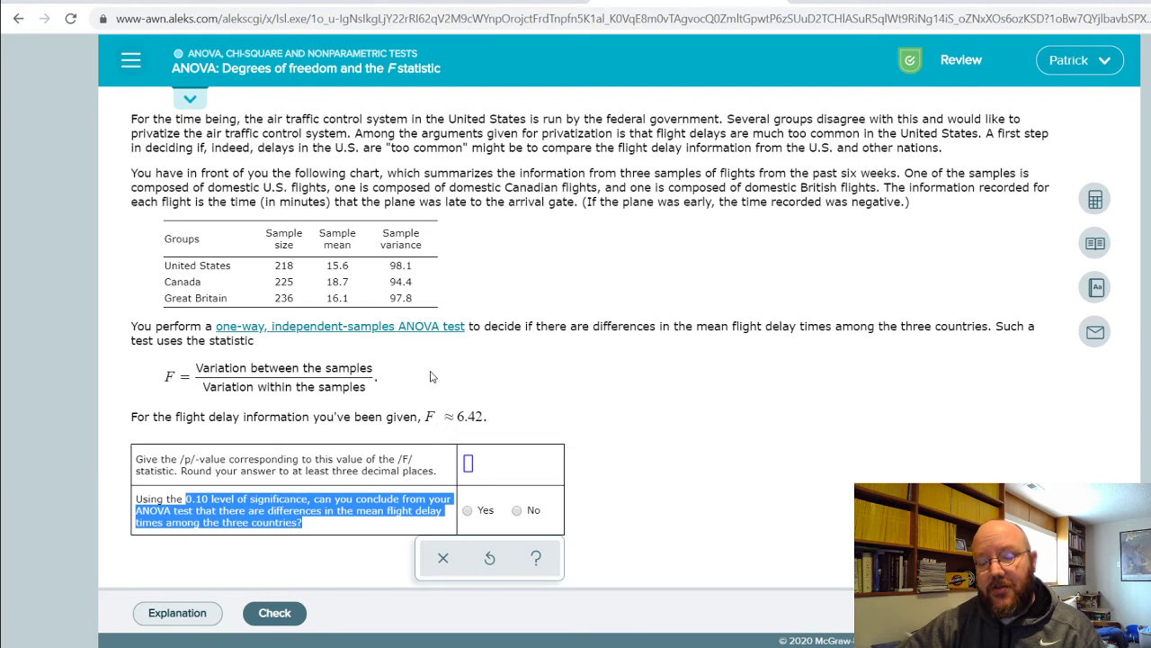
{"action": "left_click", "coordinate": [598, 391]}
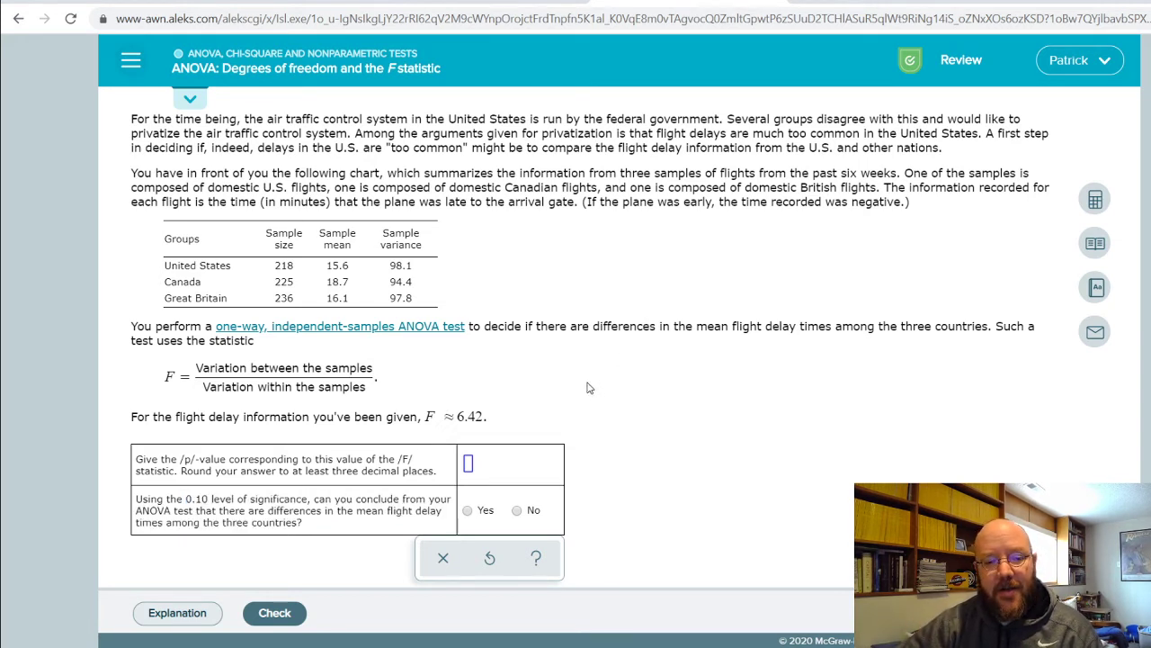
Step: Open the calculator beside the problem and note the sample sizes 218, 225 and 236
{"action": "left_click", "coordinate": [1096, 199]}
{"action": "left_click_drag", "start_coordinate": [910, 205], "coordinate": [840, 207]}
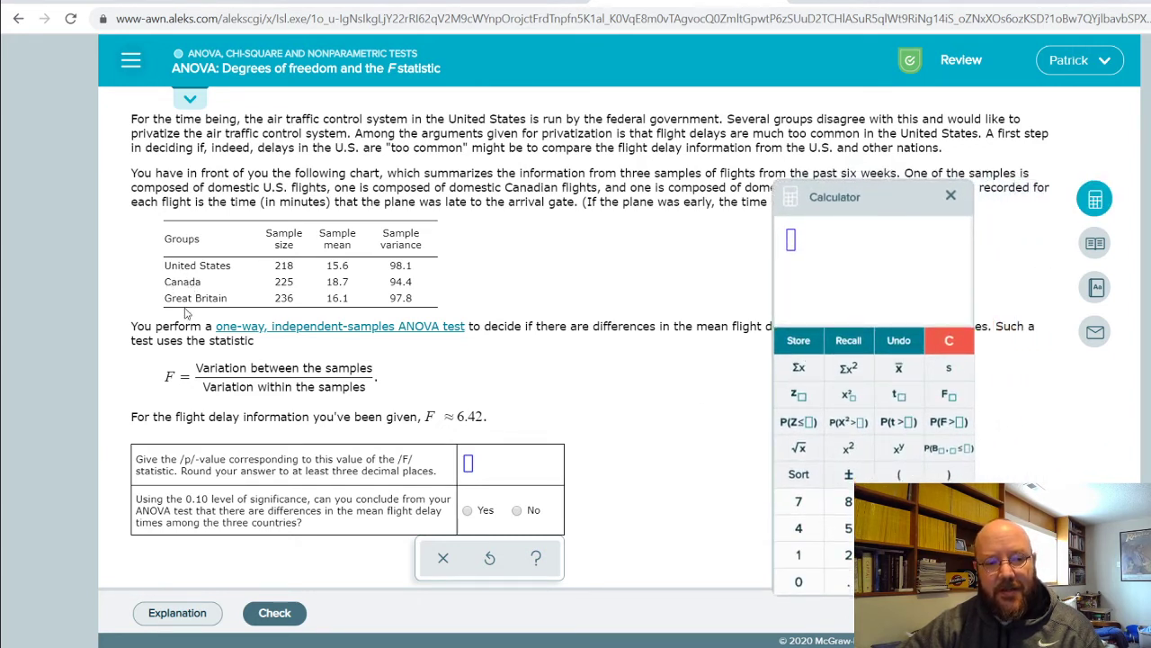
{"action": "scroll", "coordinate": [615, 405], "scroll_direction": "down", "scroll_amount": 1}
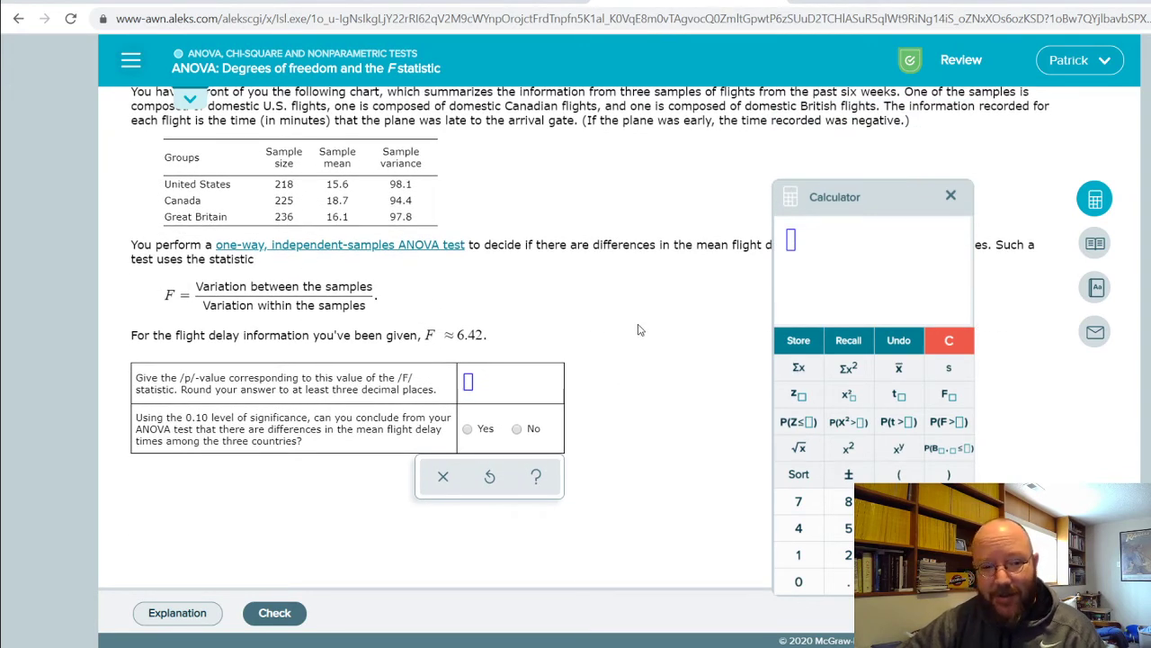
{"action": "scroll", "coordinate": [639, 330], "scroll_direction": "up", "scroll_amount": 1}
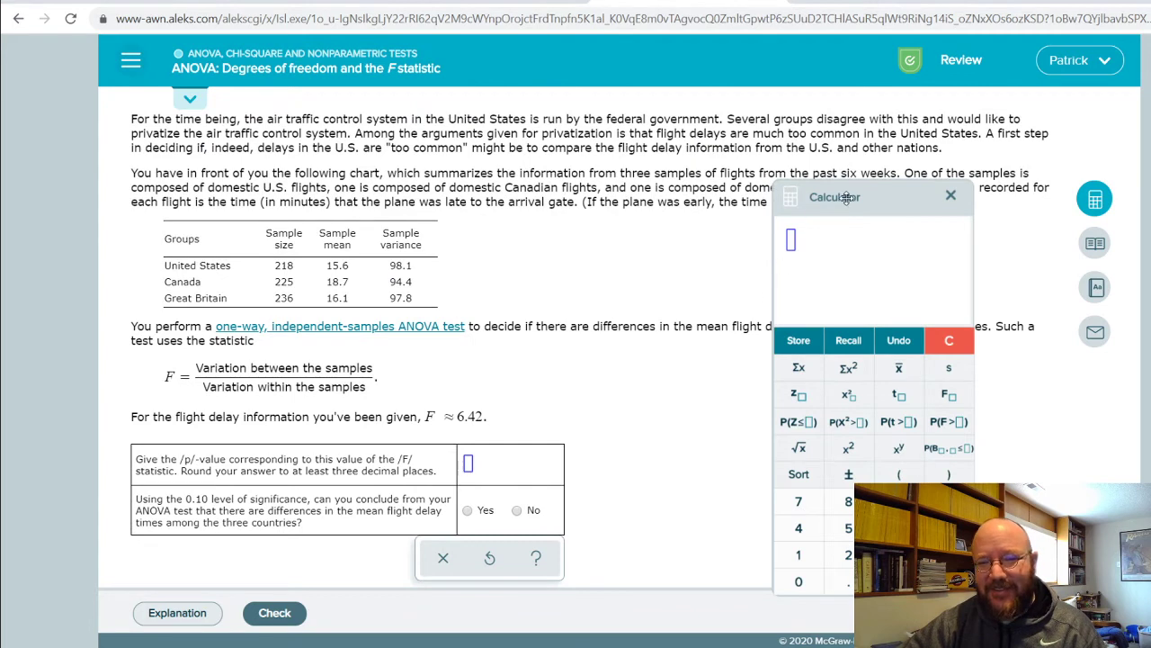
{"action": "left_click_drag", "start_coordinate": [836, 197], "coordinate": [771, 160]}
{"action": "scroll", "coordinate": [624, 324], "scroll_direction": "down", "scroll_amount": 1}
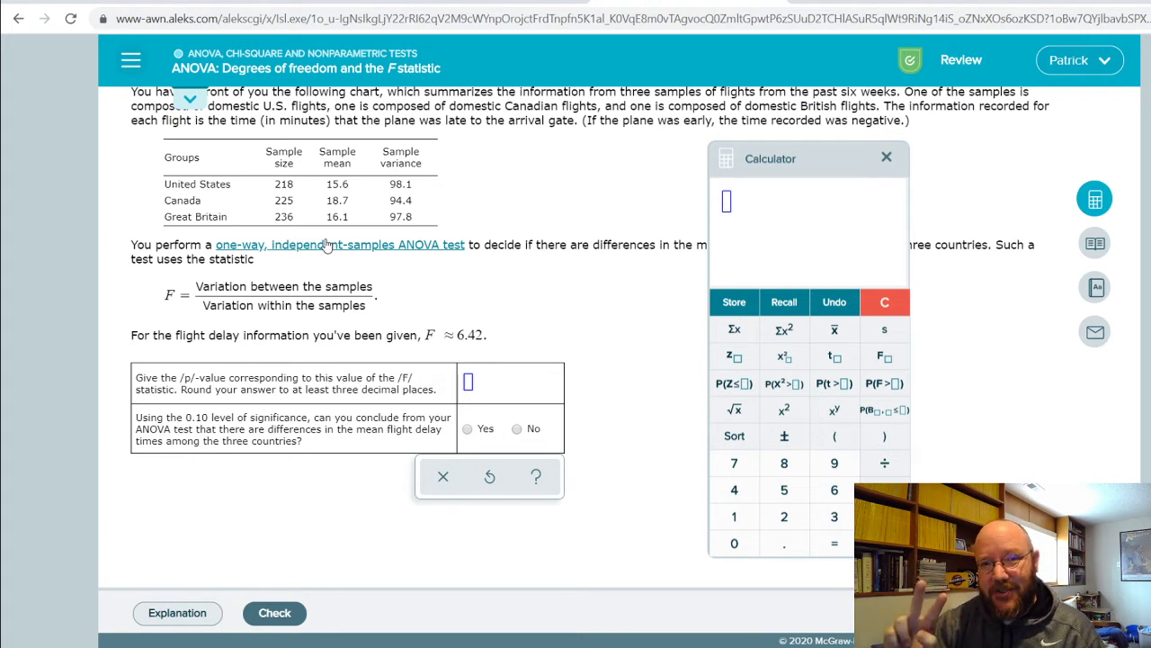
{"action": "left_click_drag", "start_coordinate": [280, 191], "coordinate": [284, 209]}
{"action": "left_click", "coordinate": [295, 228]}
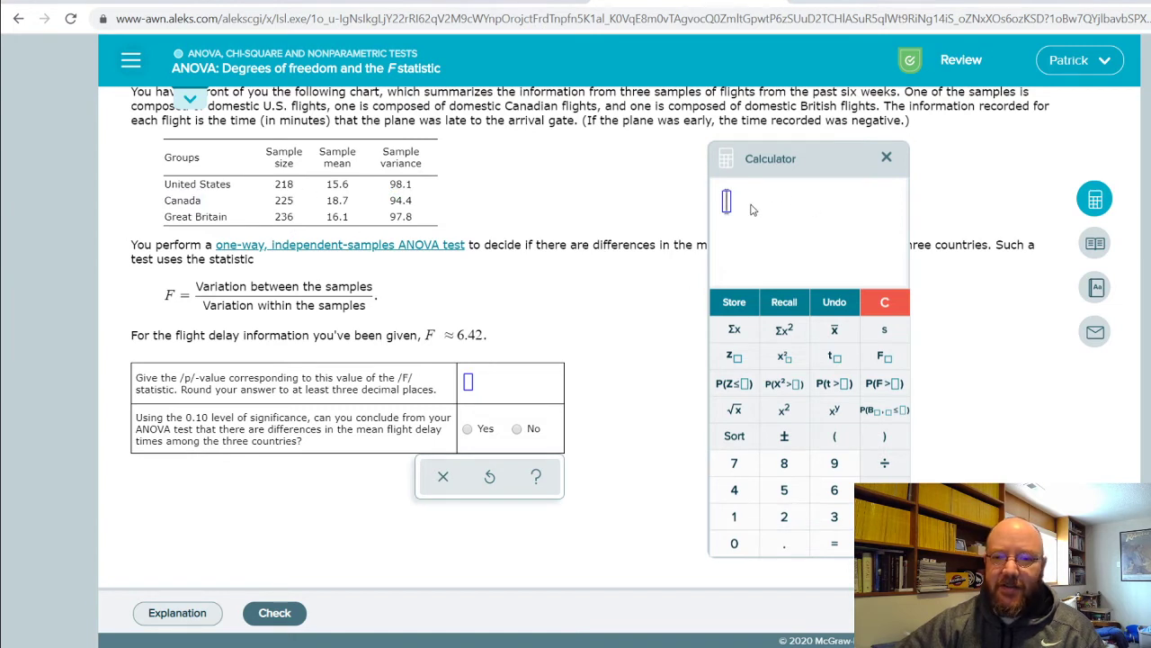
Step: Compute 218 + 225 + 236 = 679, subtract 3 to get 676, and close the calculator
{"action": "type", "text": "218 + "}
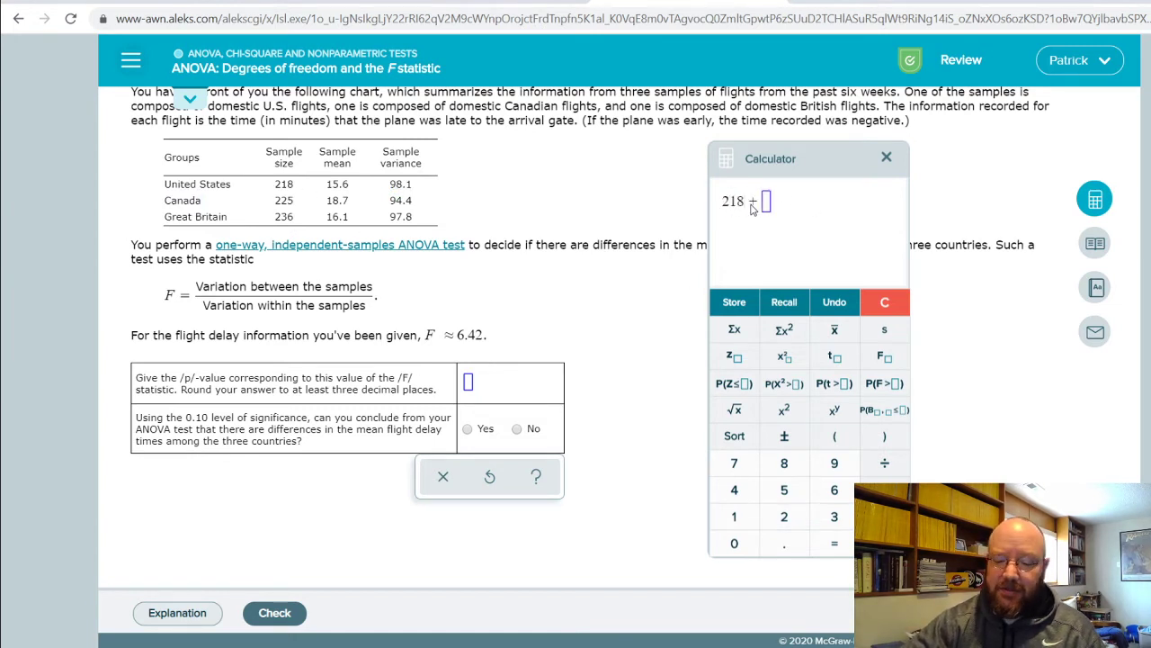
{"action": "type", "text": "225 + 236"}
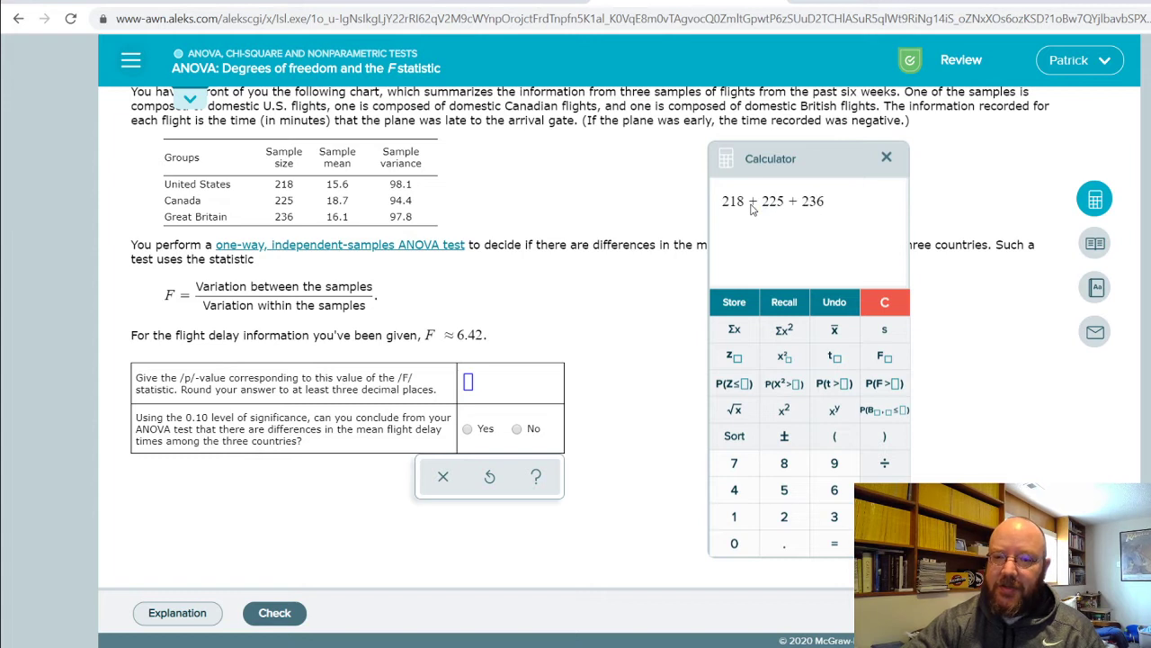
{"action": "key", "text": "Return"}
{"action": "left_click", "coordinate": [761, 210]}
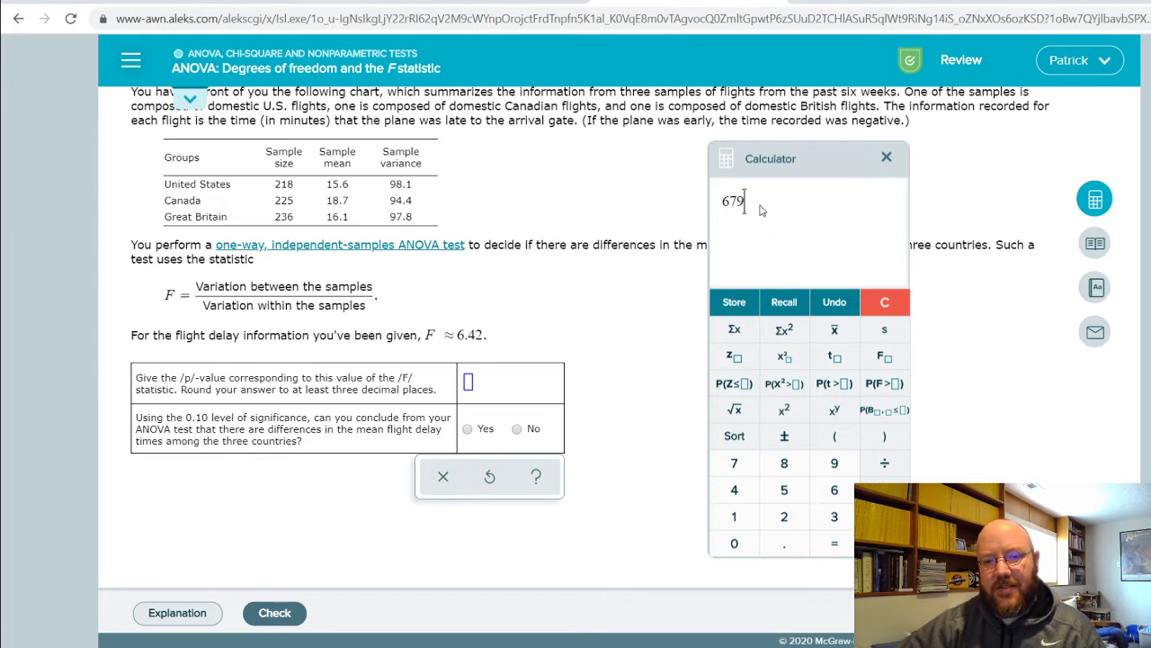
{"action": "type", "text": "-"}
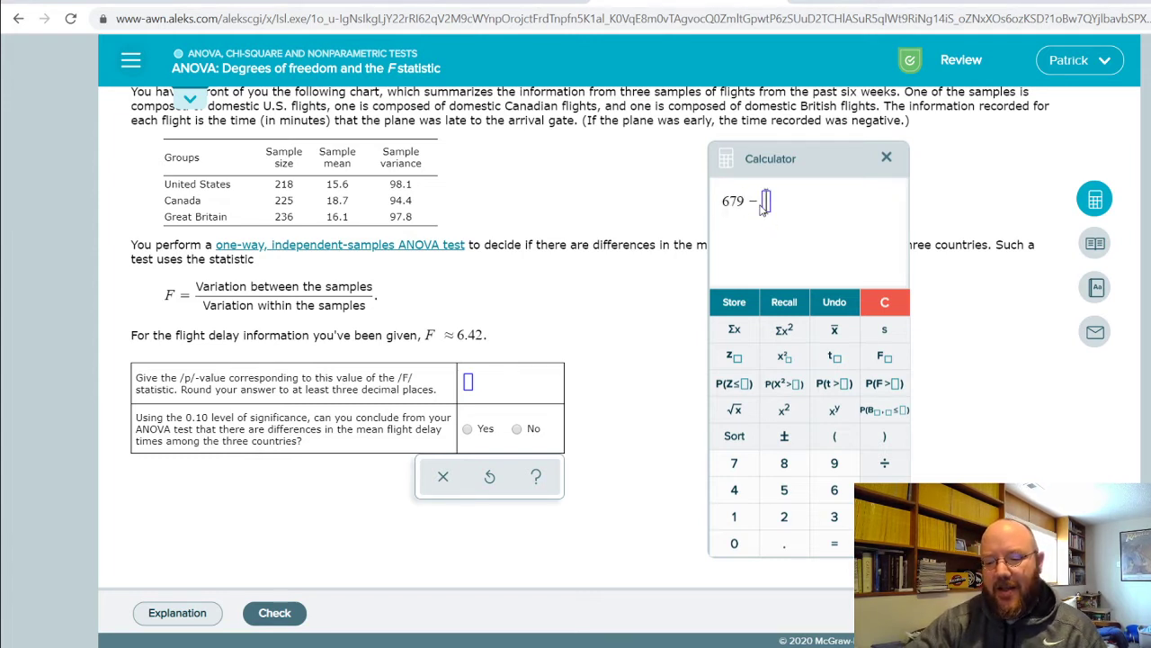
{"action": "type", "text": "3"}
{"action": "key", "text": "Return"}
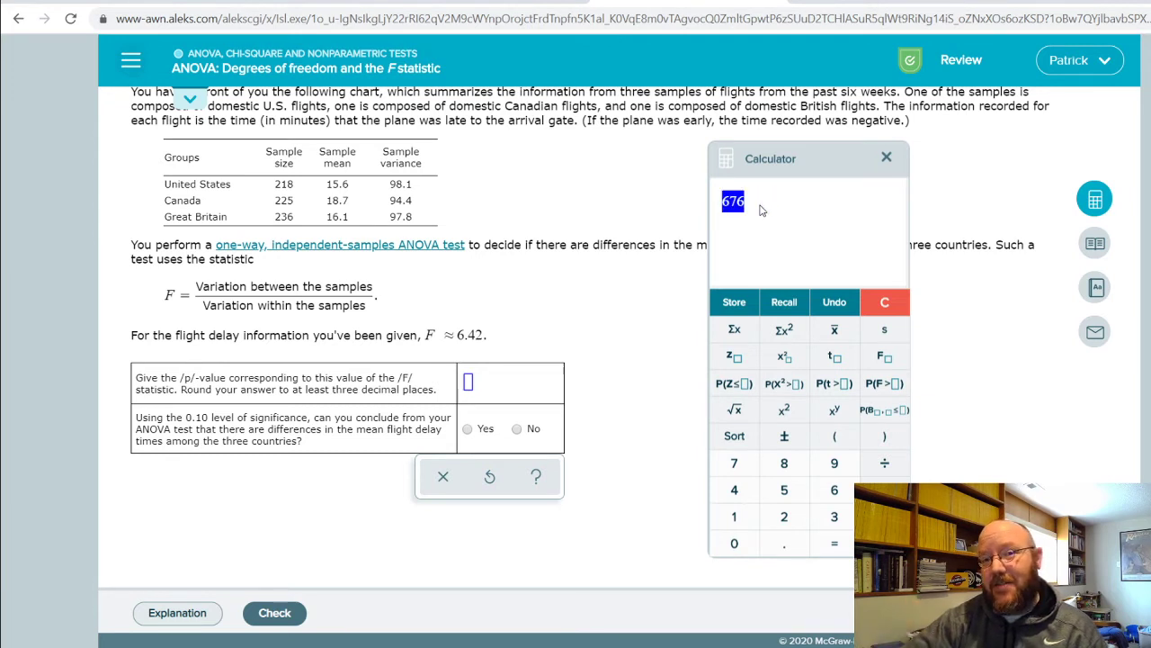
{"action": "left_click", "coordinate": [886, 157]}
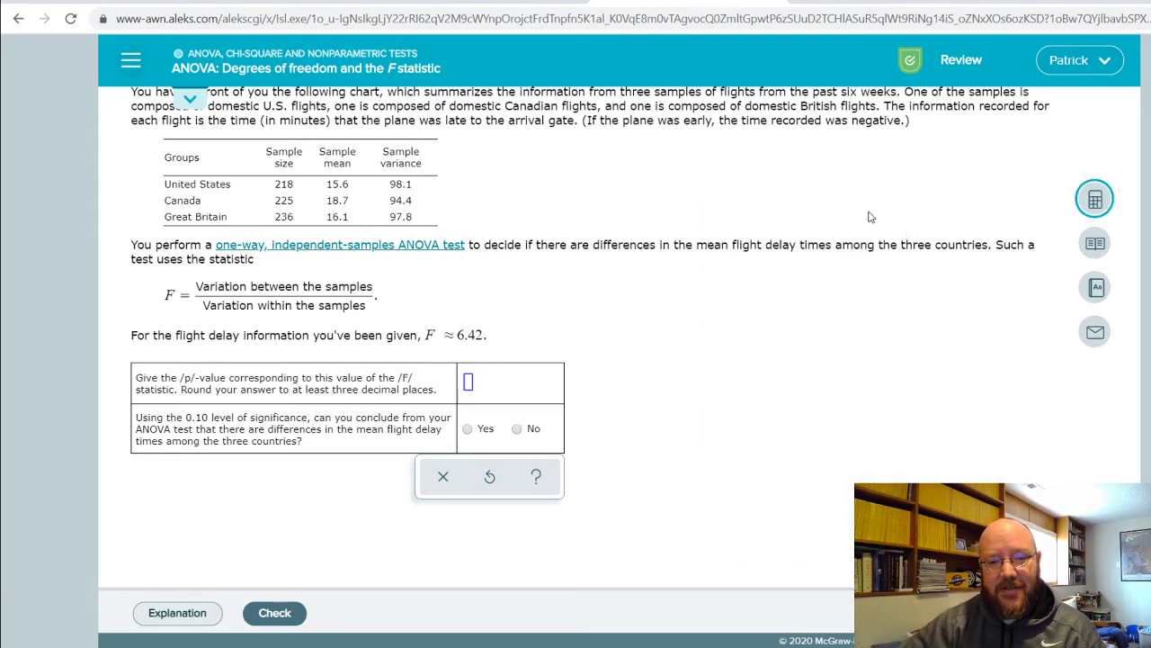
Step: Reopen and clear the calculator, then start P(F > 6.42)
{"action": "left_click", "coordinate": [1094, 199]}
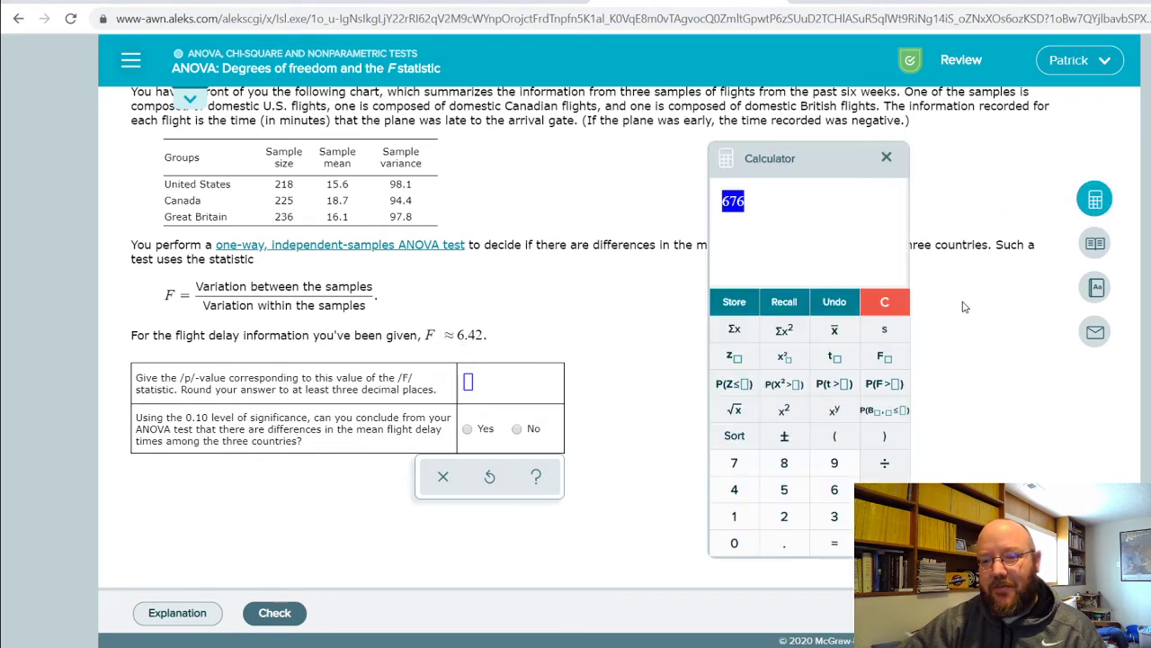
{"action": "left_click", "coordinate": [889, 387]}
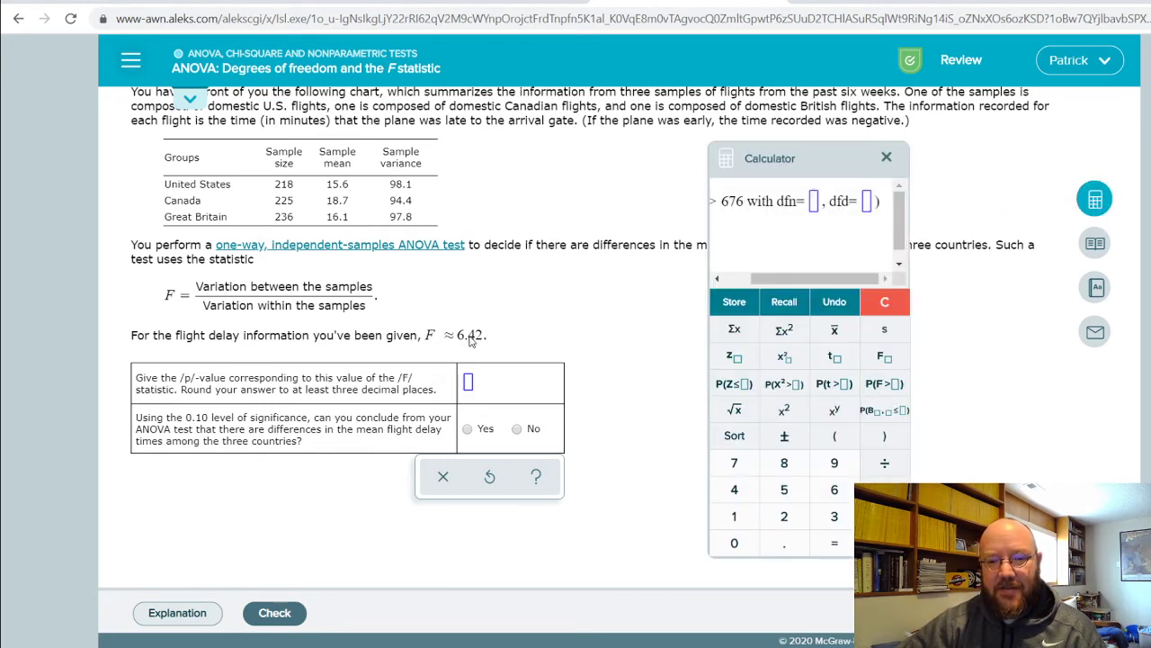
{"action": "left_click", "coordinate": [884, 302]}
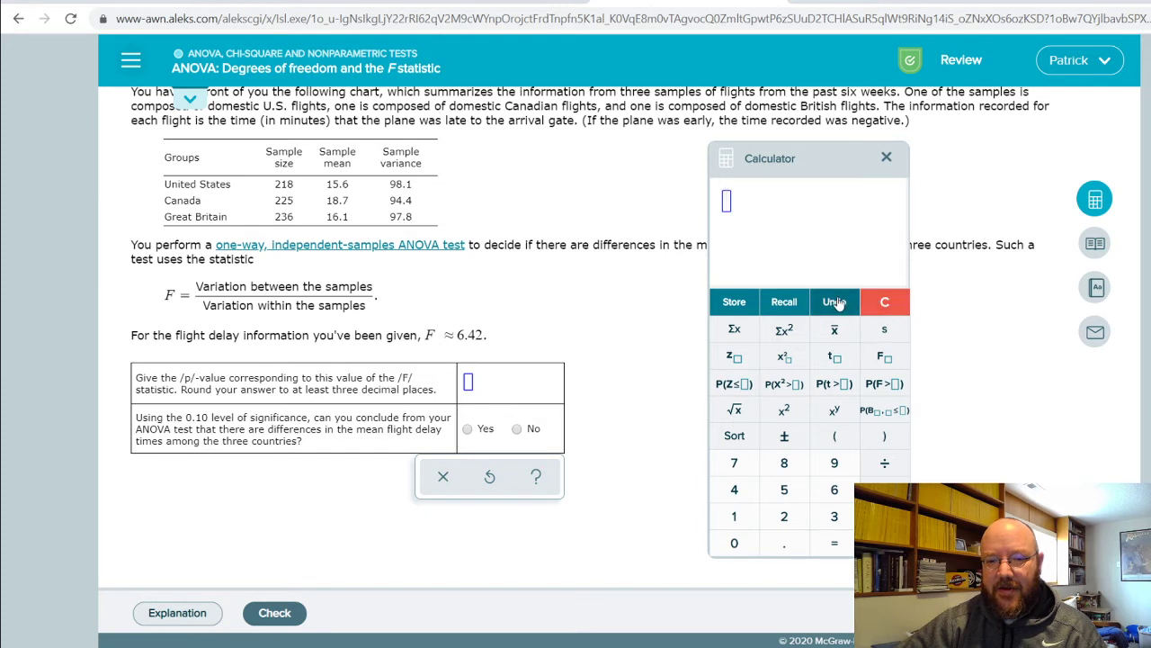
{"action": "left_click", "coordinate": [882, 385]}
{"action": "left_click_drag", "start_coordinate": [810, 277], "coordinate": [790, 278]}
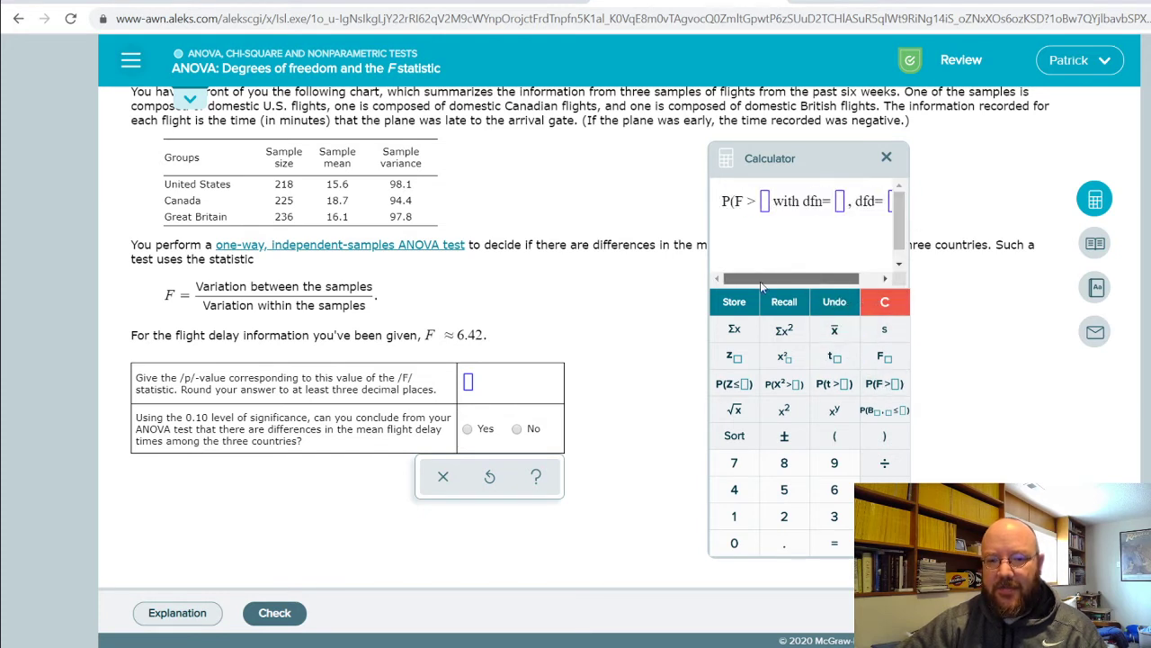
{"action": "type", "text": "6.42"}
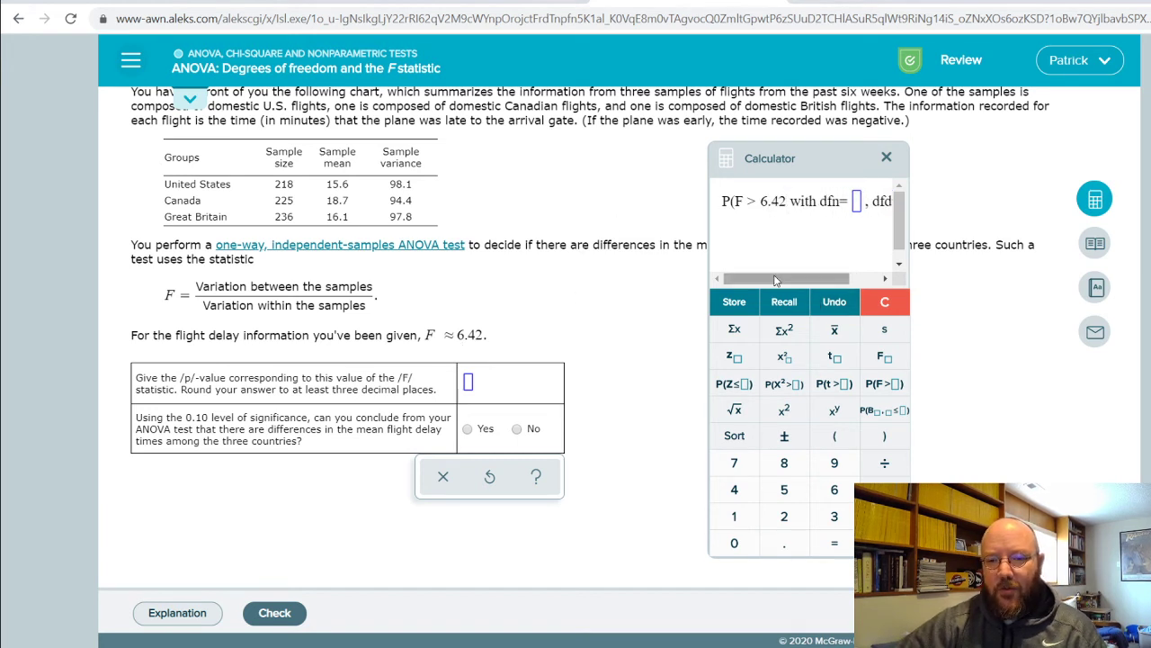
Step: Enter dfn 2 and dfd 676 and evaluate, giving 0.0017297295
{"action": "left_click_drag", "start_coordinate": [809, 277], "coordinate": [839, 278]}
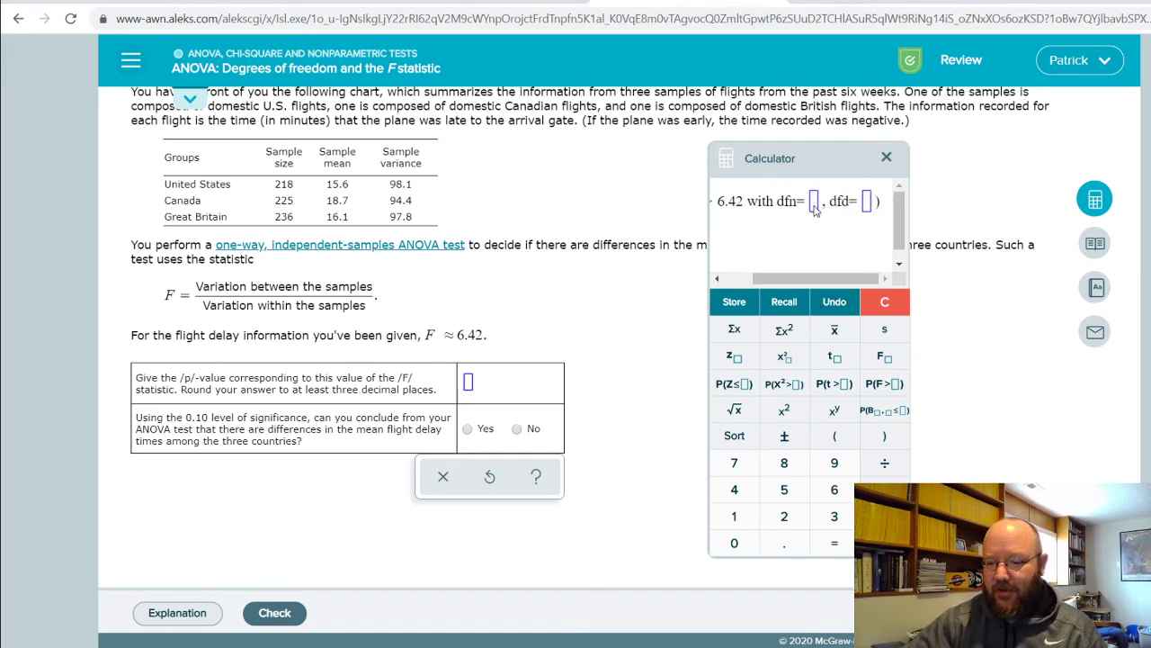
{"action": "type", "text": "2"}
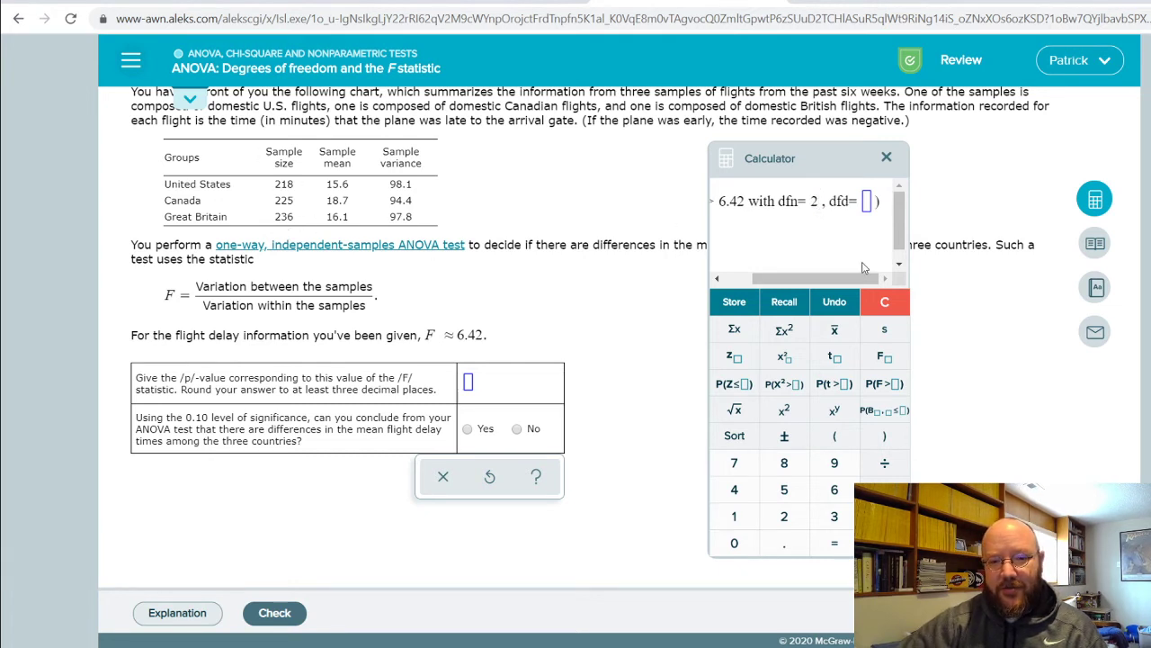
{"action": "left_click", "coordinate": [868, 200]}
{"action": "type", "text": "676"}
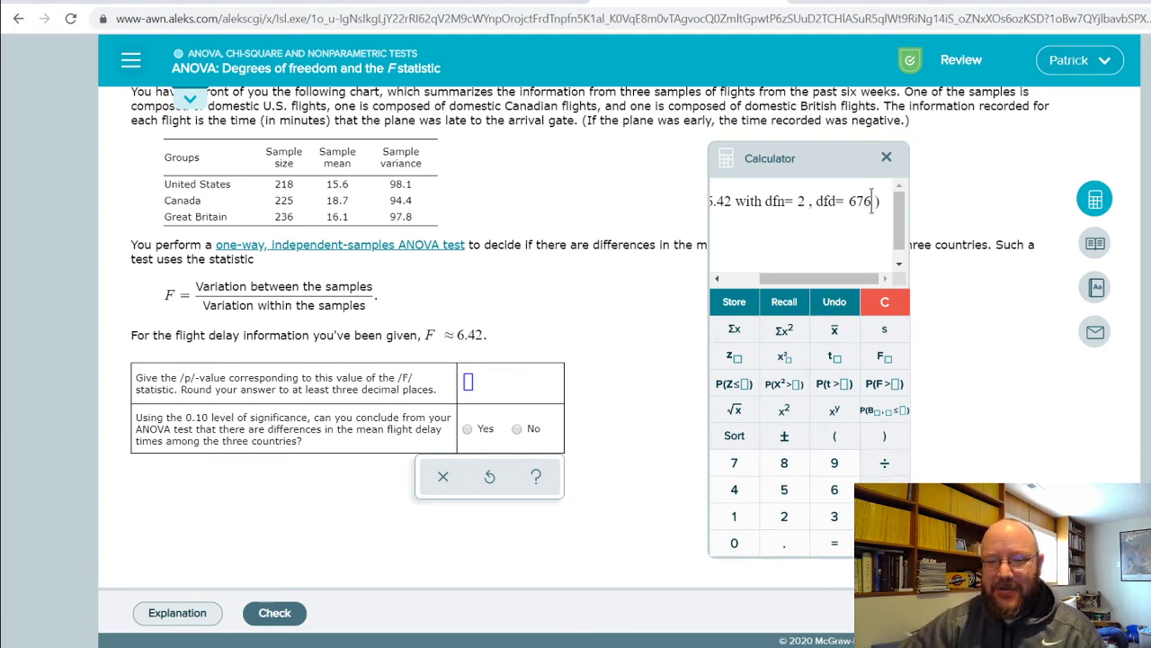
{"action": "left_click", "coordinate": [835, 542]}
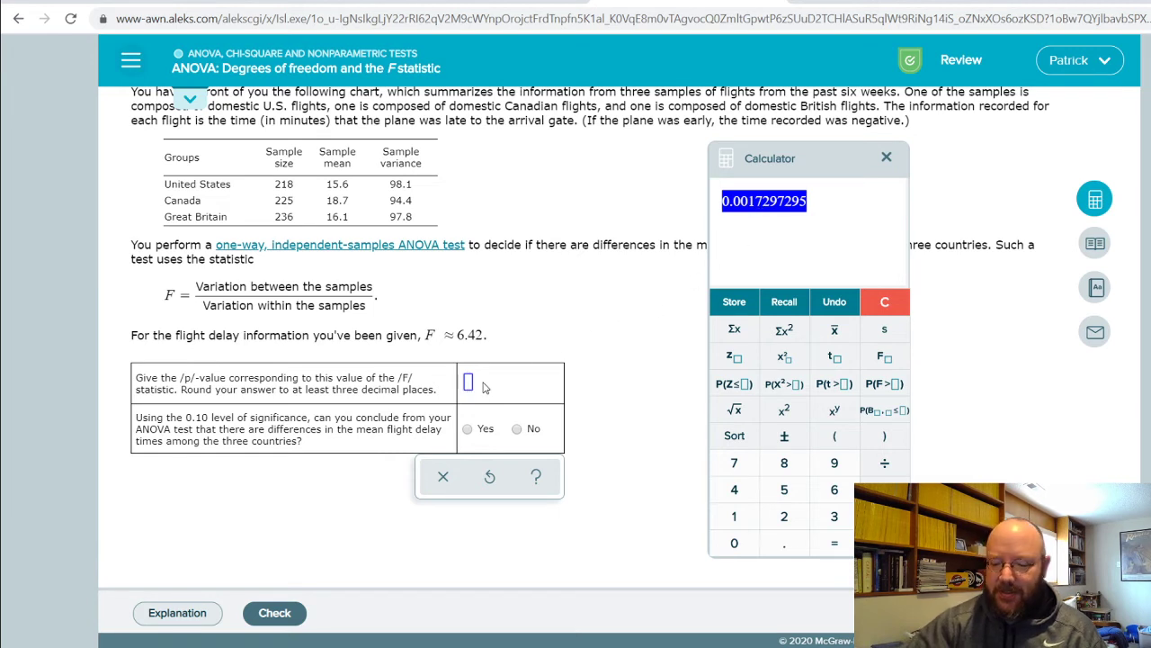
Step: Enter .002 as the p-value, choose Yes for differing mean delays, and close the calculator
{"action": "type", "text": ".002"}
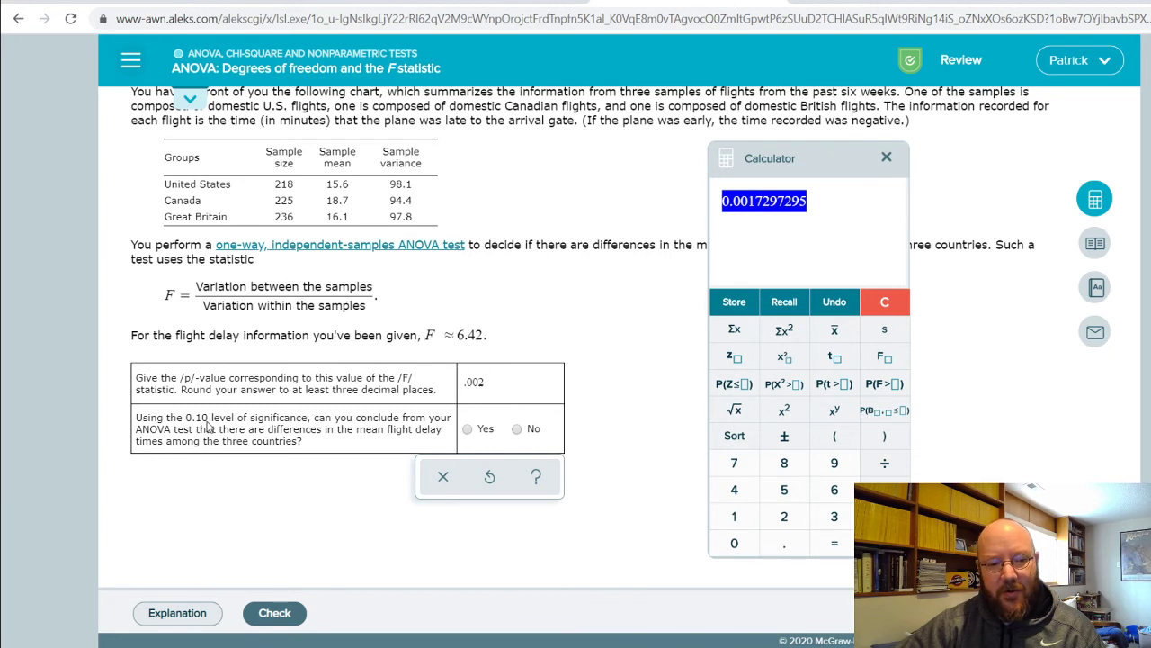
{"action": "left_click", "coordinate": [468, 431]}
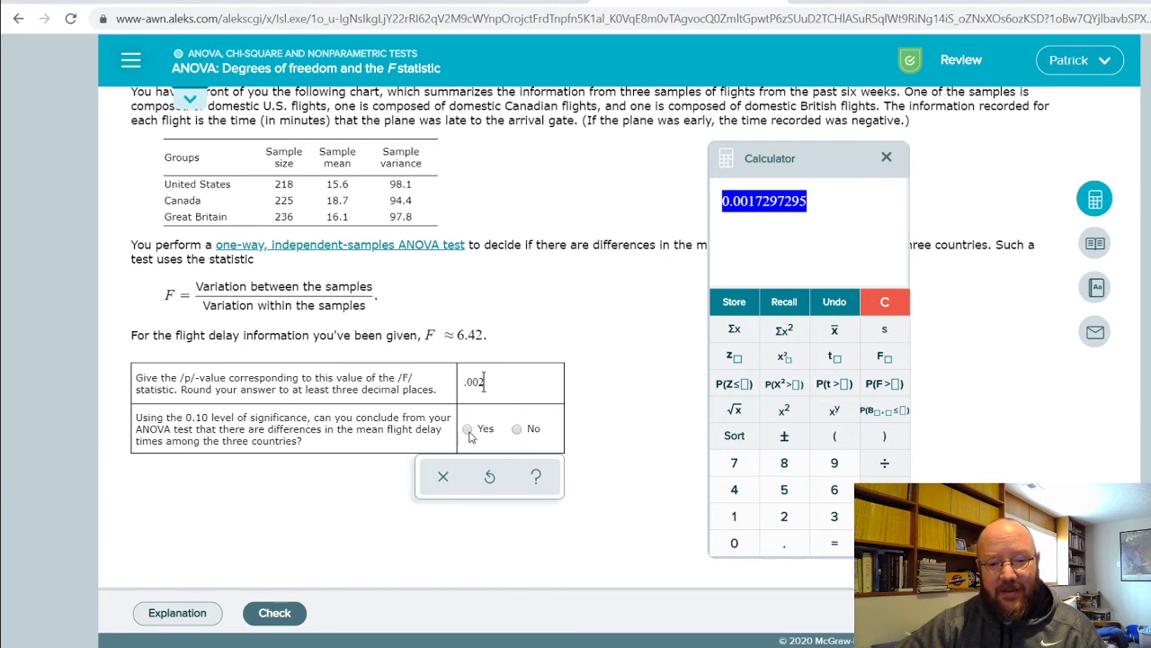
{"action": "left_click", "coordinate": [886, 158]}
{"action": "scroll", "coordinate": [665, 378], "scroll_direction": "up", "scroll_amount": 1}
{"action": "scroll", "coordinate": [655, 392], "scroll_direction": "up", "scroll_amount": 1}
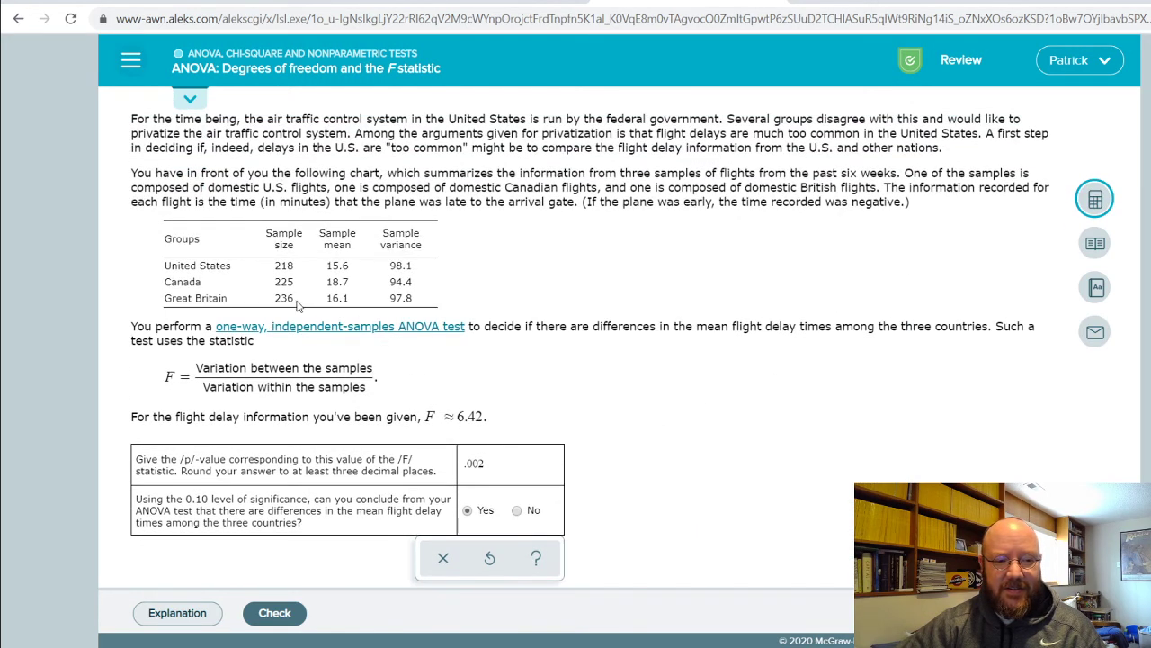
{"action": "scroll", "coordinate": [583, 339], "scroll_direction": "down", "scroll_amount": 1}
{"action": "scroll", "coordinate": [582, 337], "scroll_direction": "up", "scroll_amount": 1}
{"action": "scroll", "coordinate": [764, 404], "scroll_direction": "down", "scroll_amount": 1}
Step: Check the .002 and Yes answers and review the Correct feedback page
{"action": "left_click", "coordinate": [256, 619]}
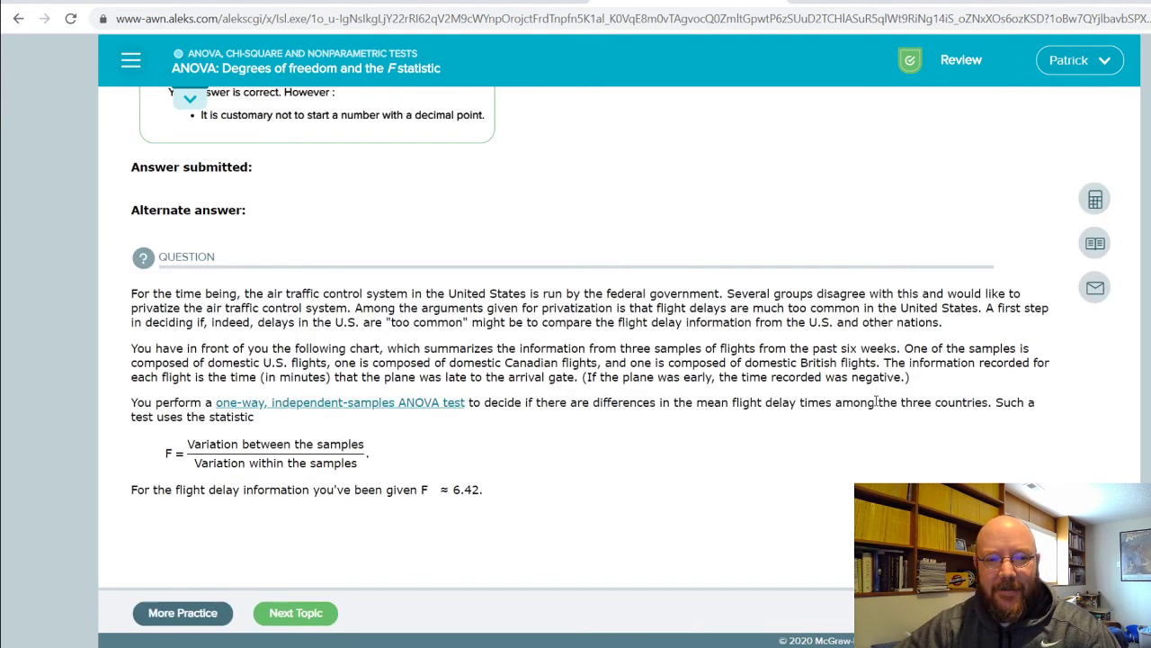
{"action": "scroll", "coordinate": [876, 404], "scroll_direction": "up", "scroll_amount": 1}
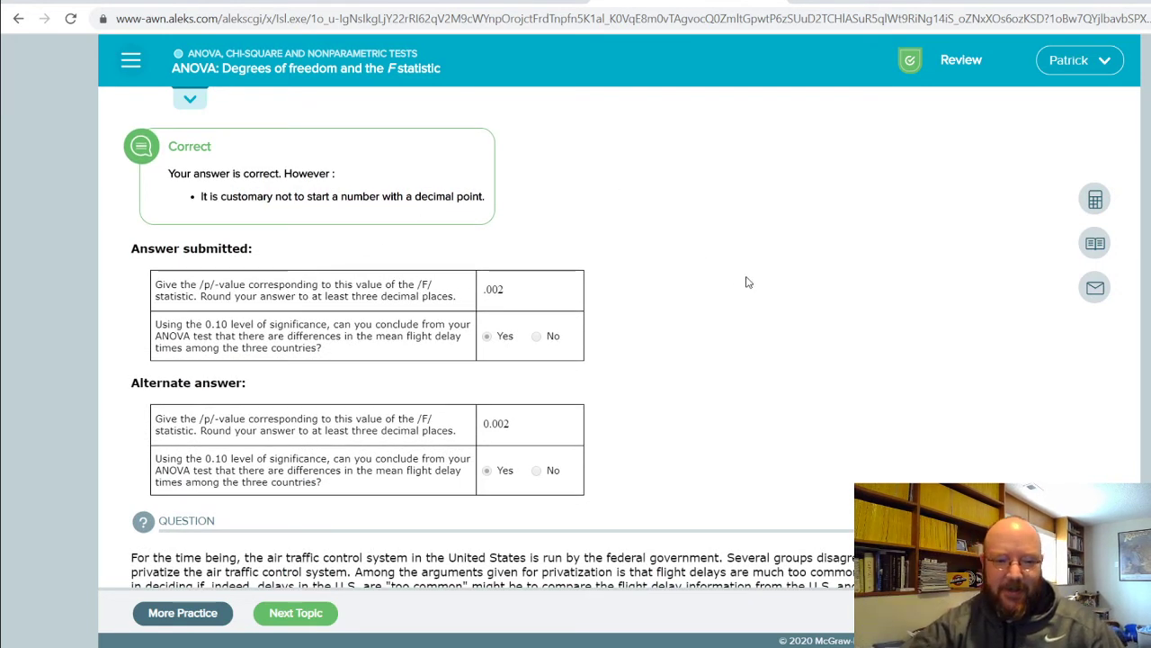
{"action": "scroll", "coordinate": [746, 280], "scroll_direction": "down", "scroll_amount": 2}
{"action": "scroll", "coordinate": [746, 280], "scroll_direction": "down", "scroll_amount": 3}
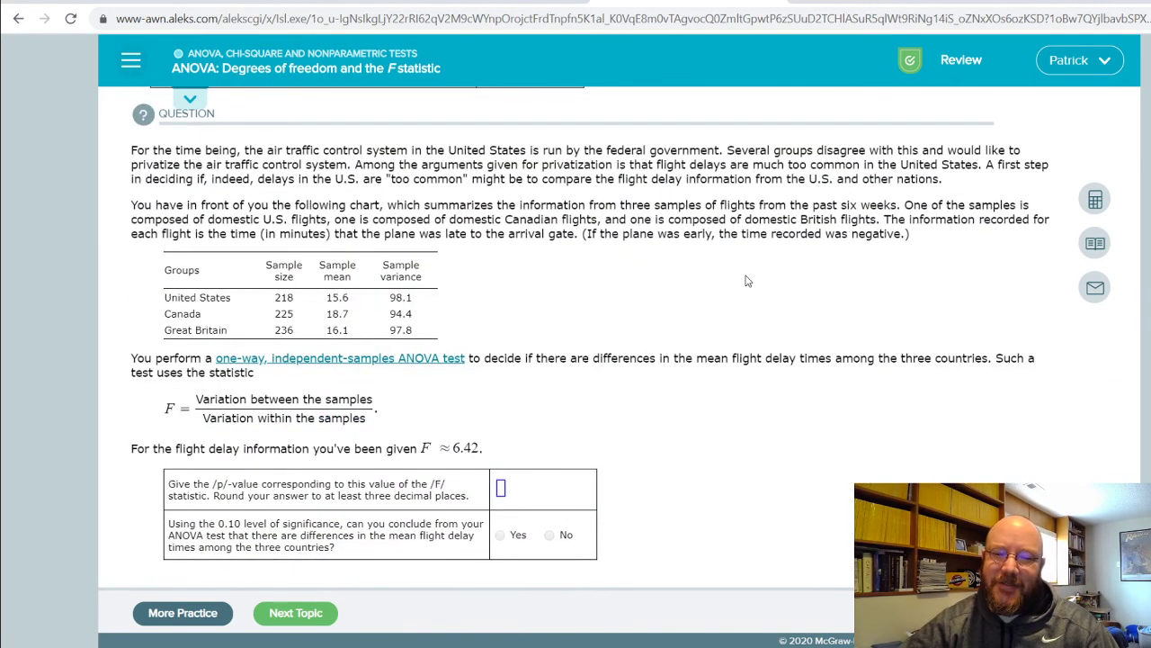